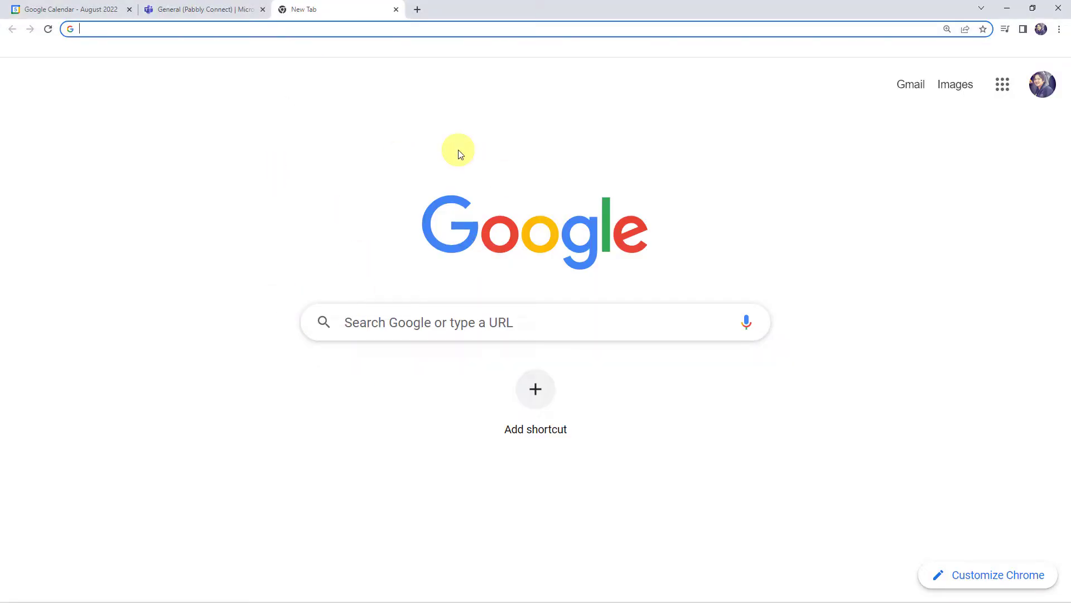
Go to pabbly.com and open the Pabbly Connect product page
text(pabbly.com)
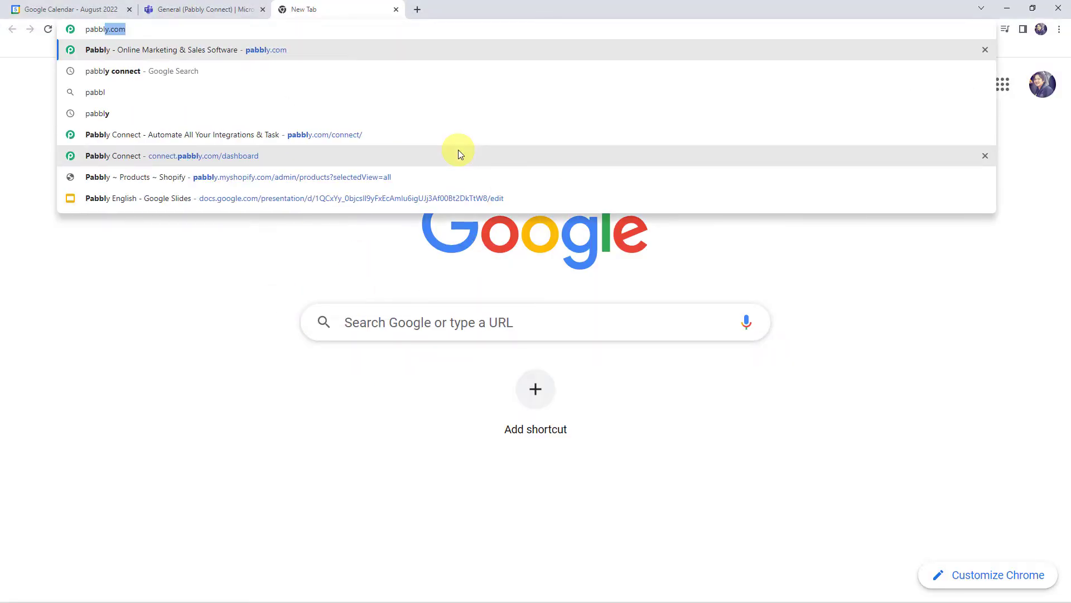
key(Return)
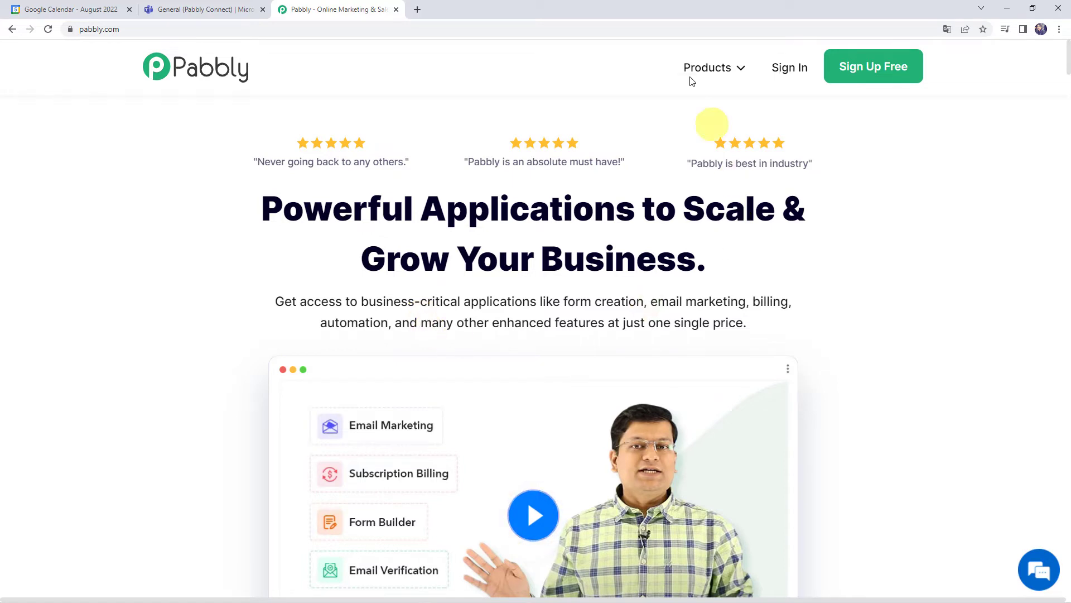
mouse_move(698, 66)
click(356, 250)
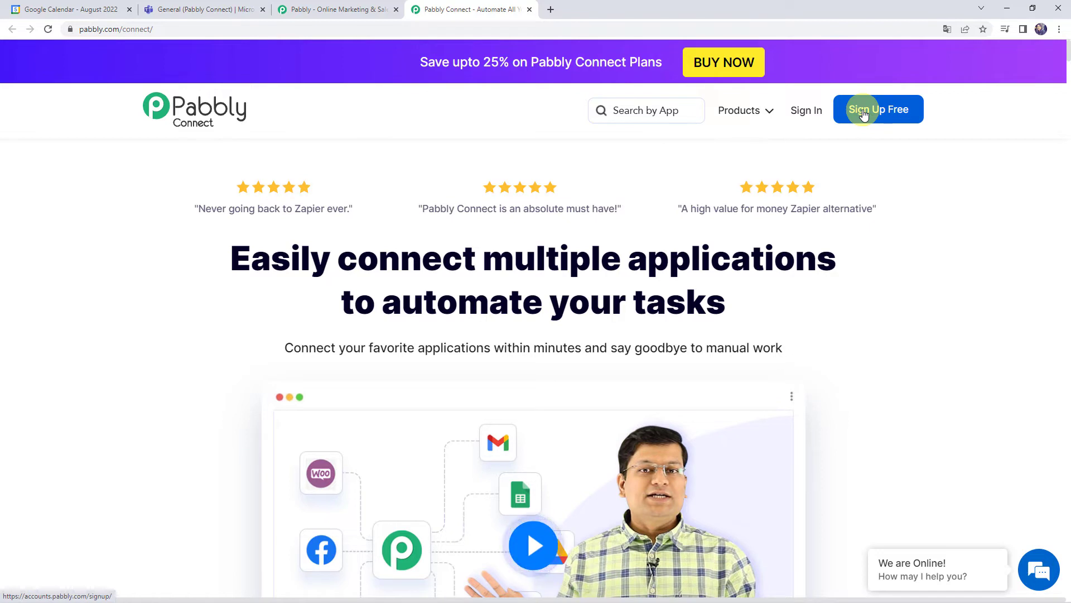
Sign in to the Pabbly account with the prefilled credentials and open the Pabbly Connect dashboard
click(804, 115)
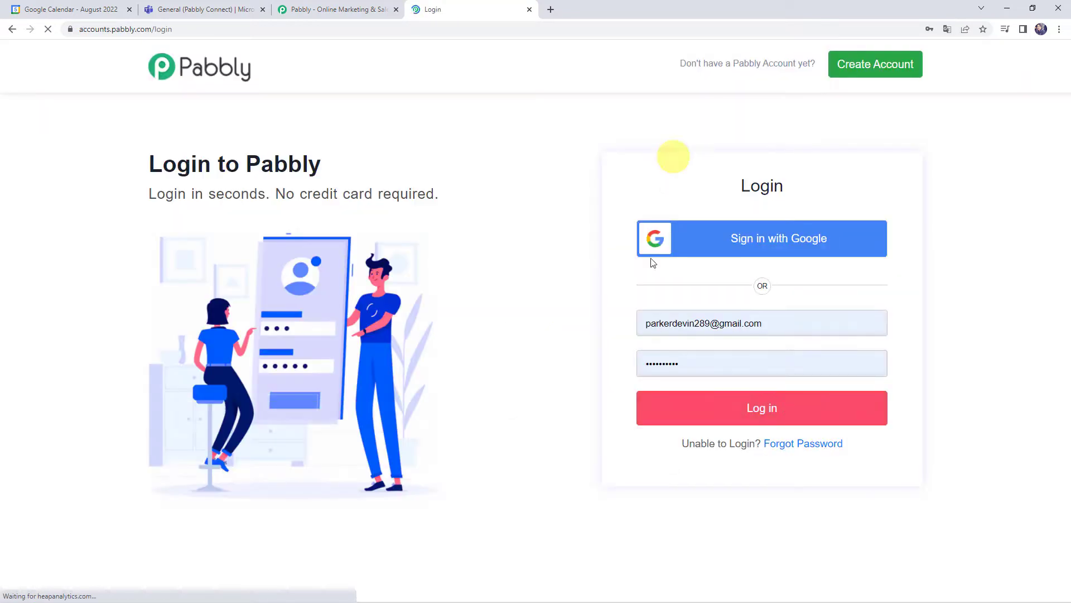
click(763, 409)
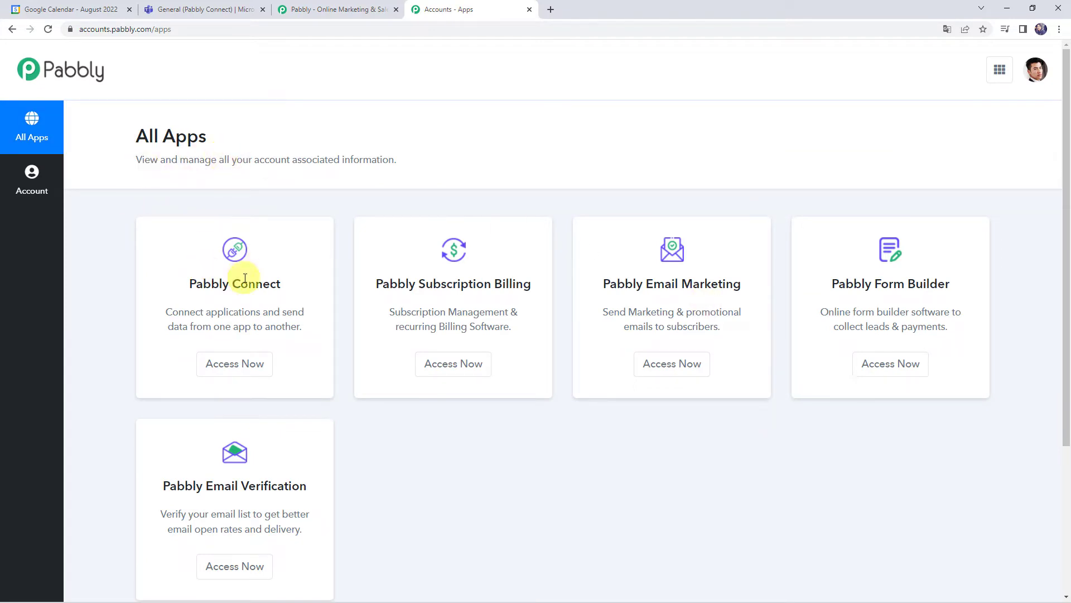
click(240, 369)
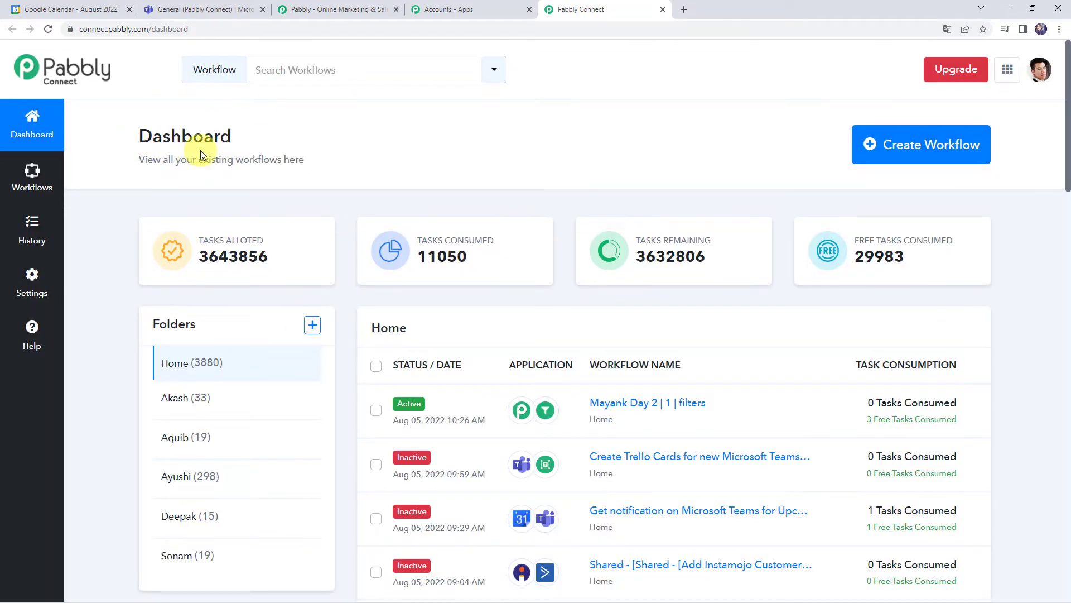
Create a new workflow named "Google Calendar To Microsoft Teams Integration"
scroll(679, 310, down, 6)
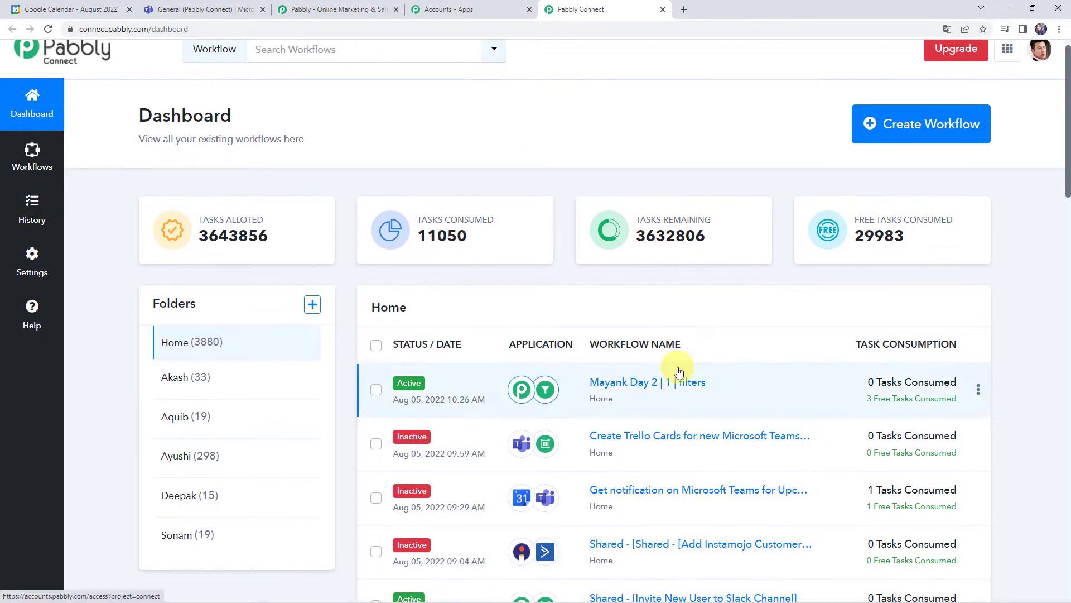
scroll(678, 367, up, 6)
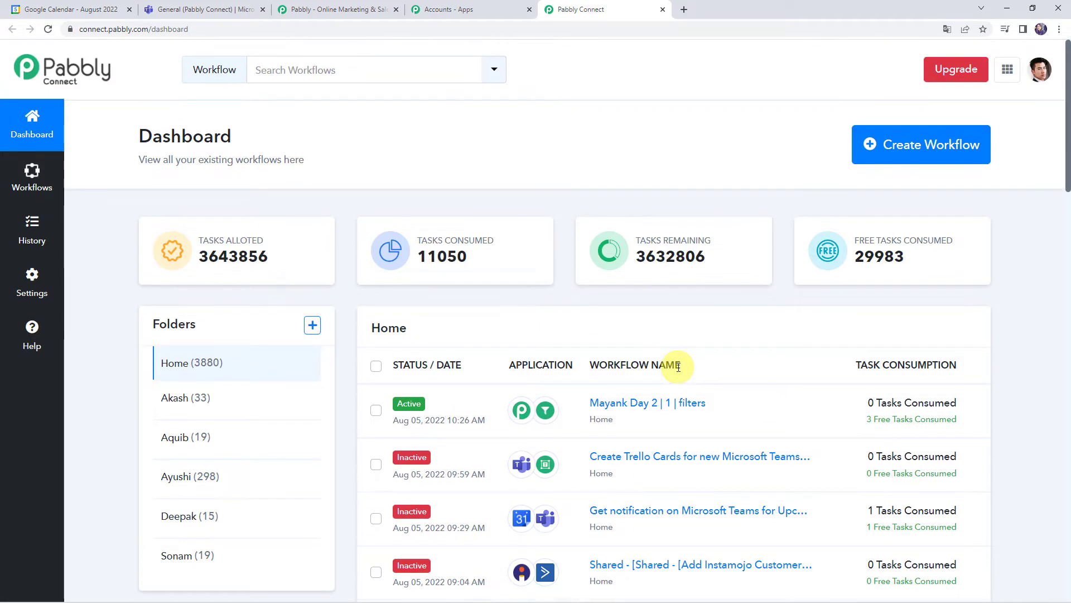
click(889, 154)
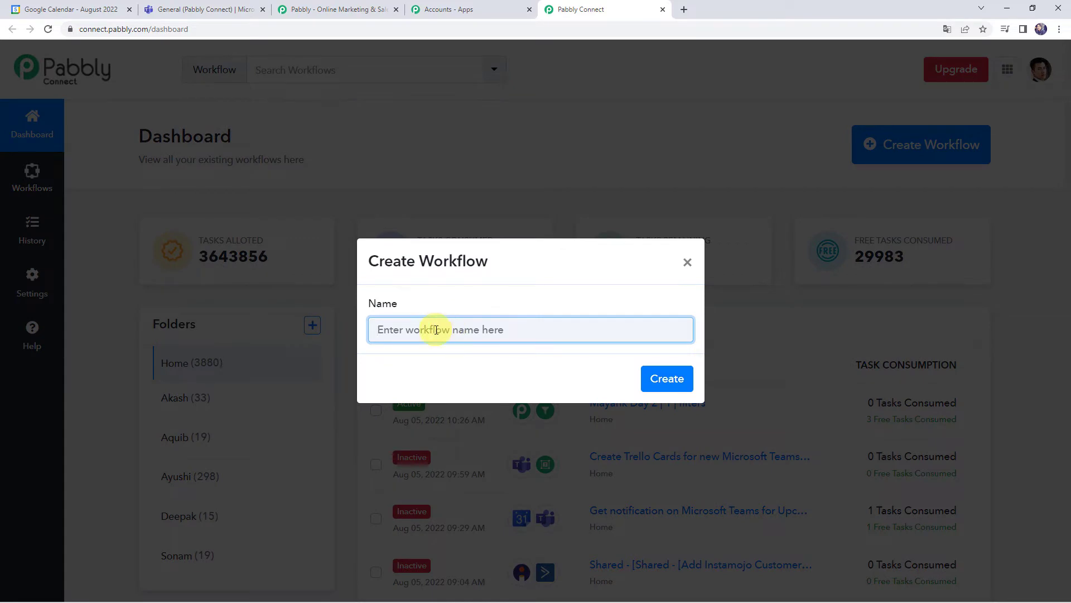
text(G)
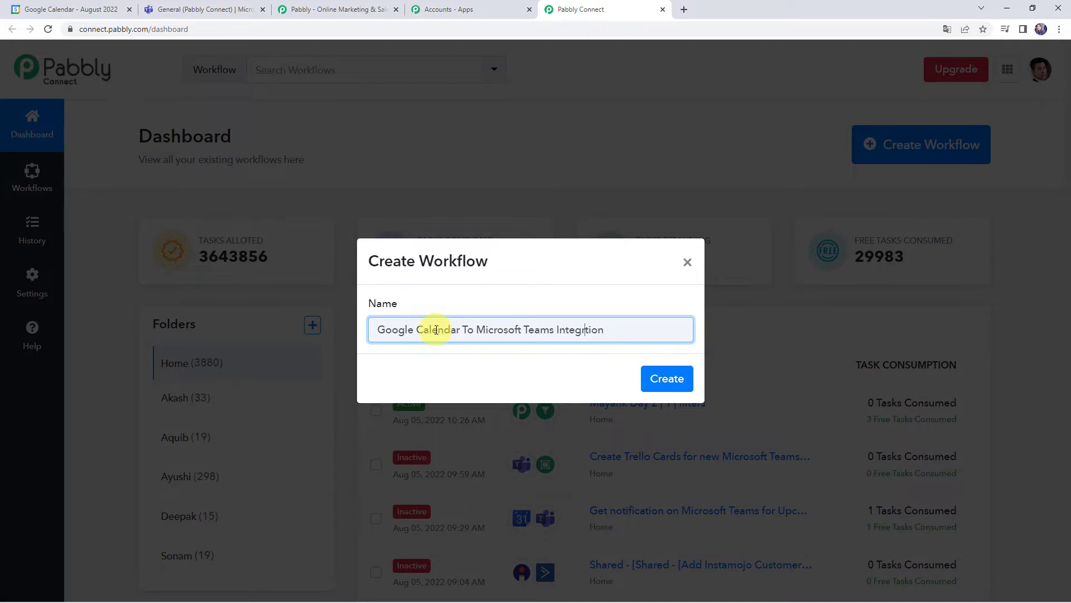
click(657, 377)
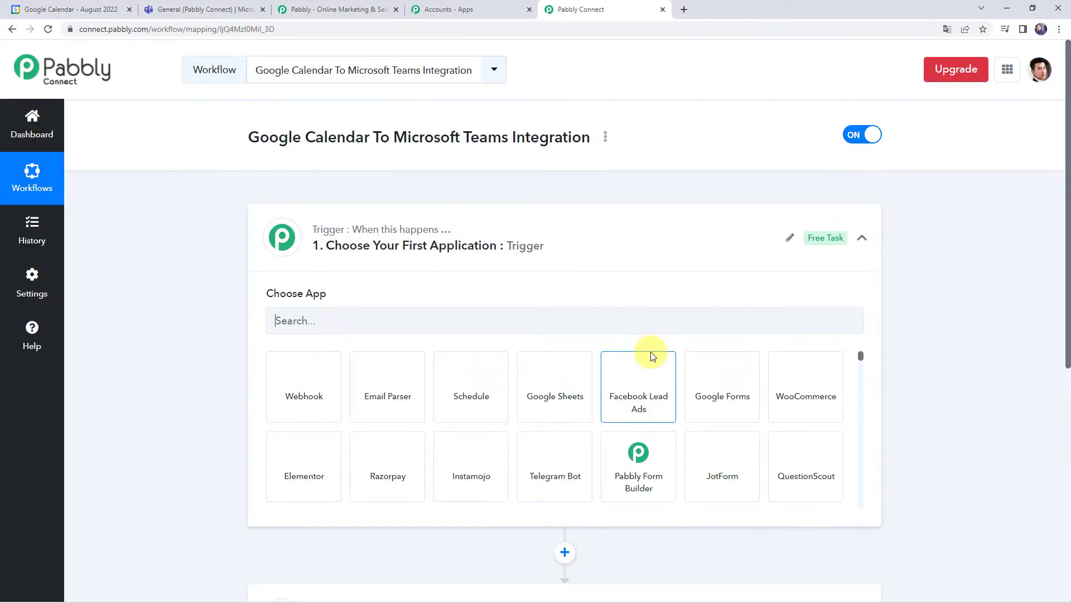
Set the workflow's trigger application to Google Calendar with New Event as the trigger event
click(573, 229)
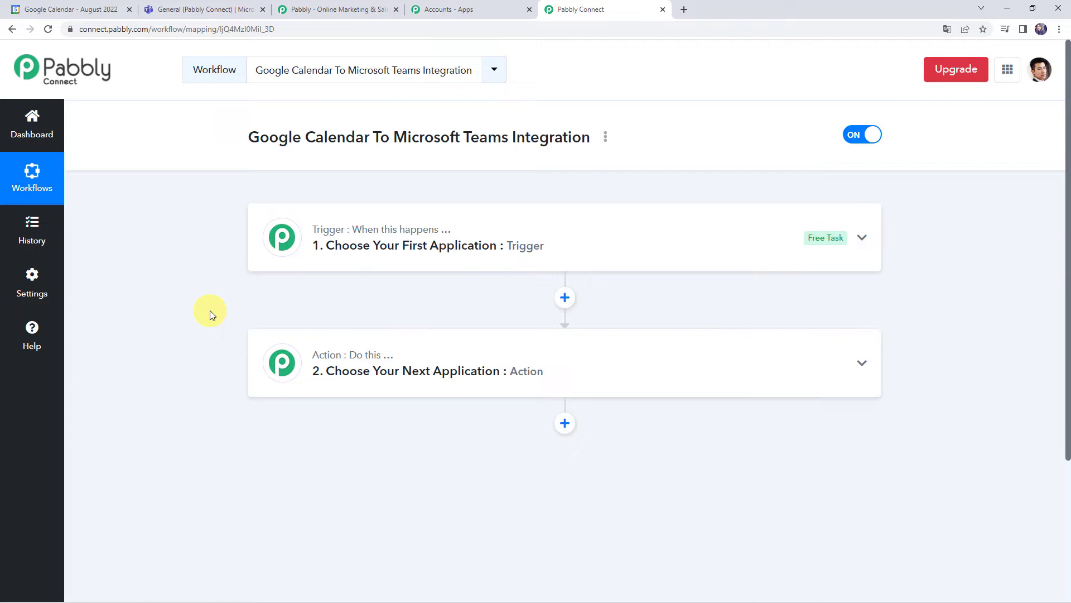
click(533, 246)
click(358, 318)
text(Google C)
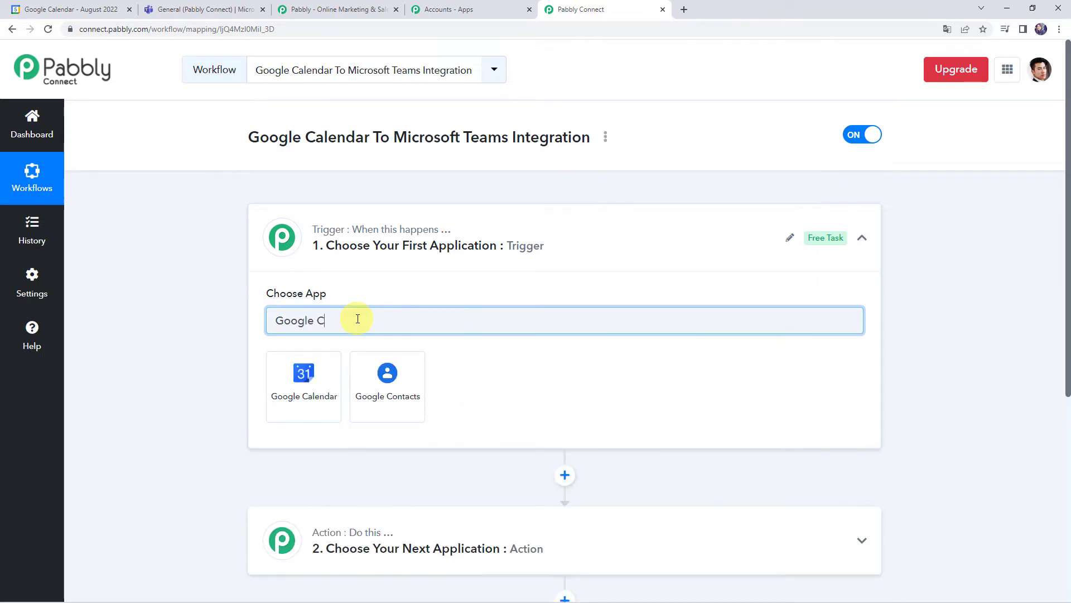
click(308, 382)
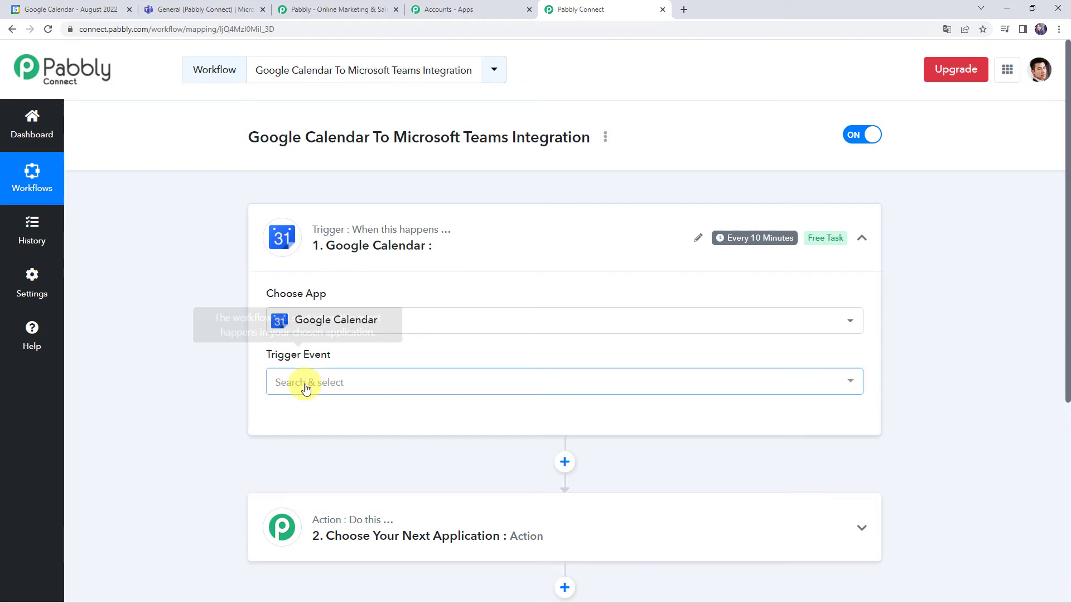
click(307, 388)
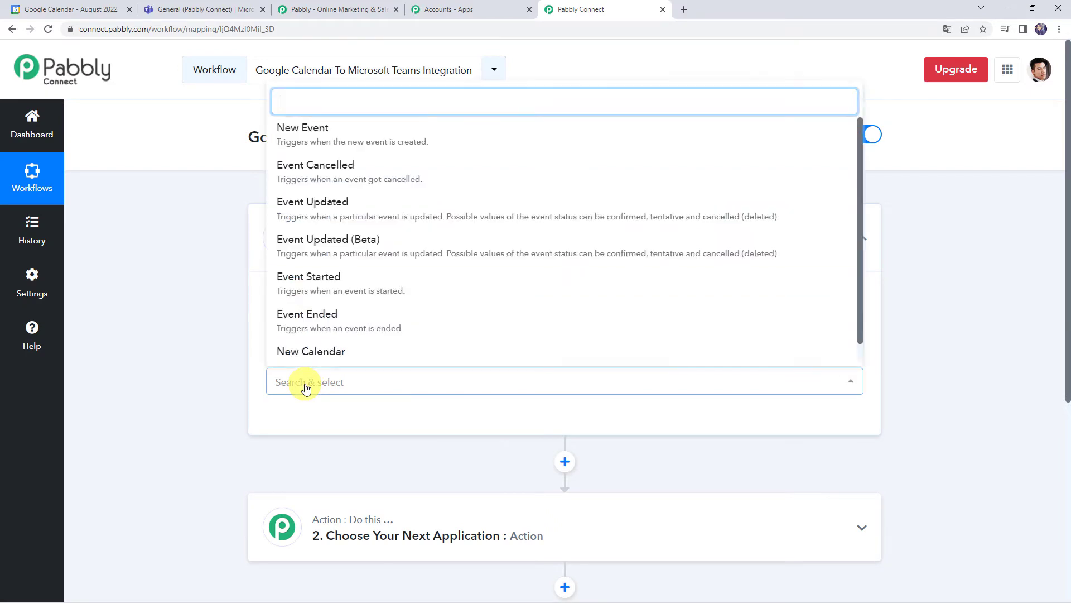
click(298, 128)
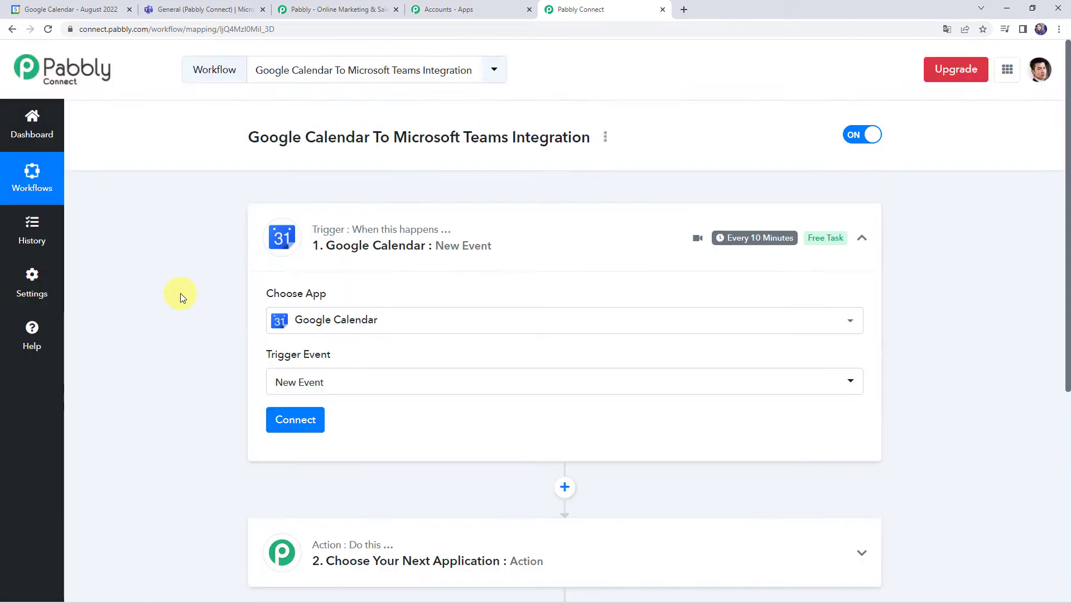
Add a new Google Calendar connection to the trigger and authorize Pabbly Connect's access with the matching Google account
scroll(179, 294, down, 3)
click(287, 259)
click(581, 183)
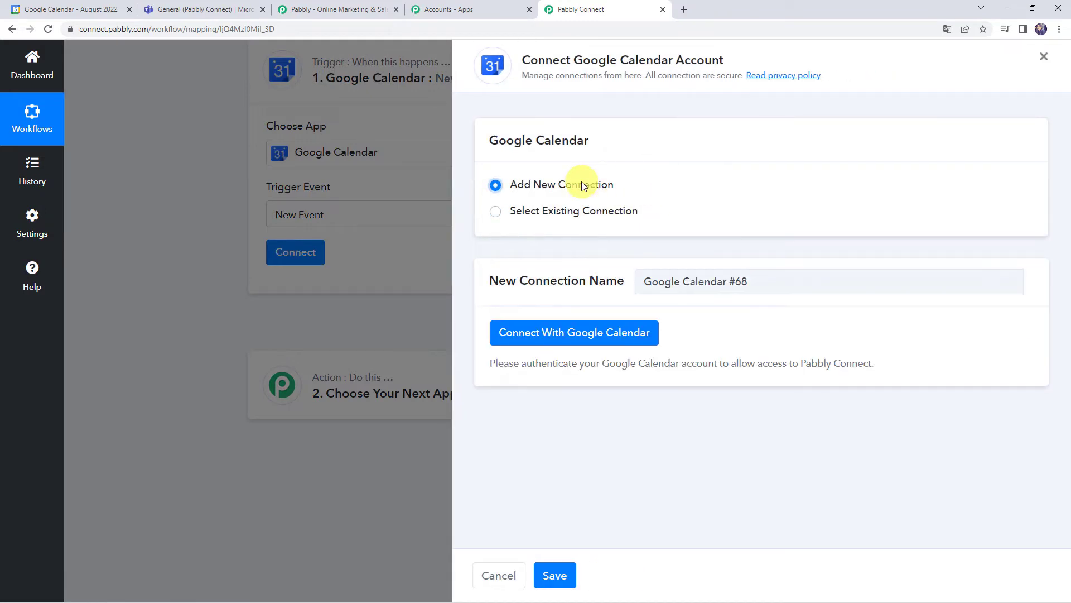
click(591, 338)
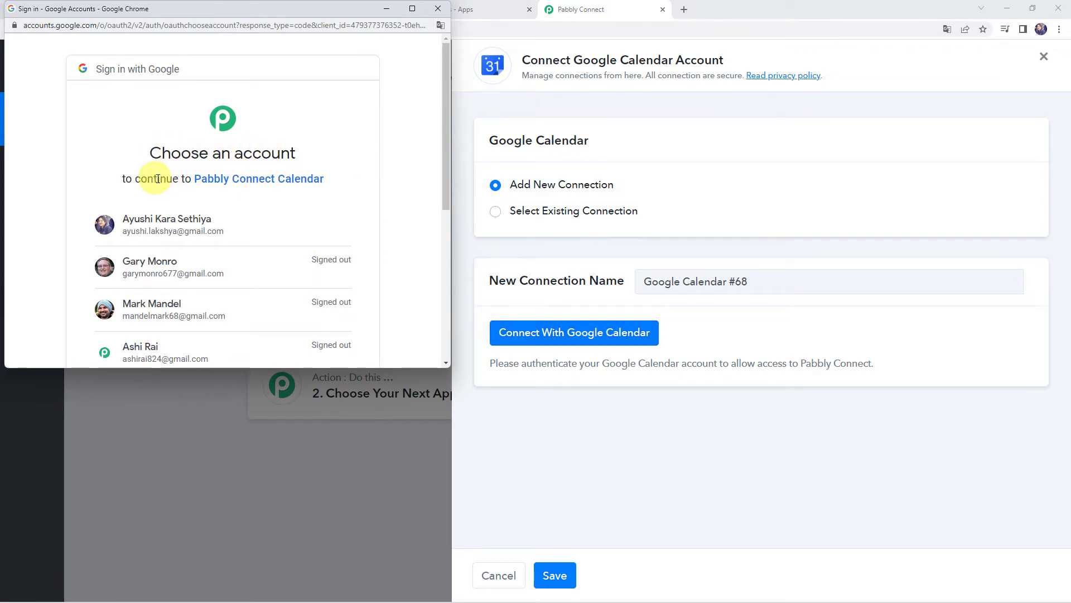
scroll(237, 175, down, 4)
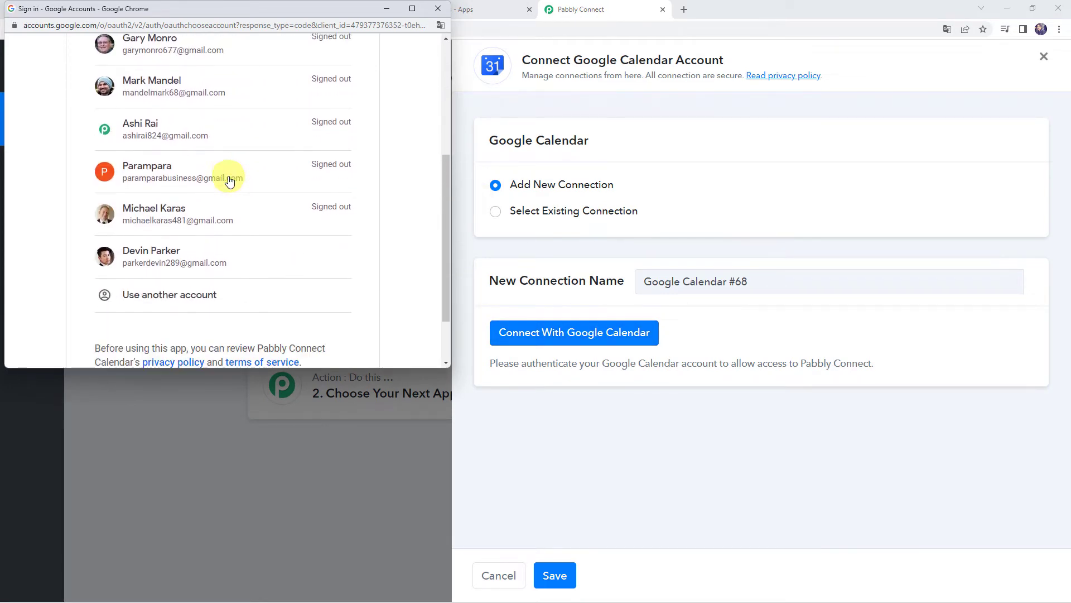
click(152, 262)
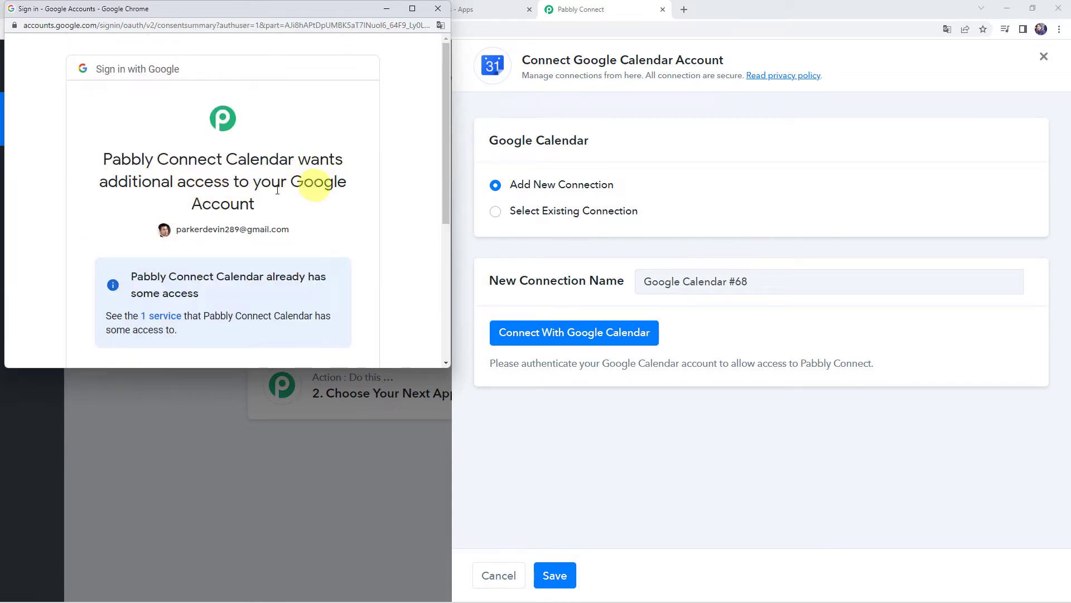
scroll(240, 205, down, 5)
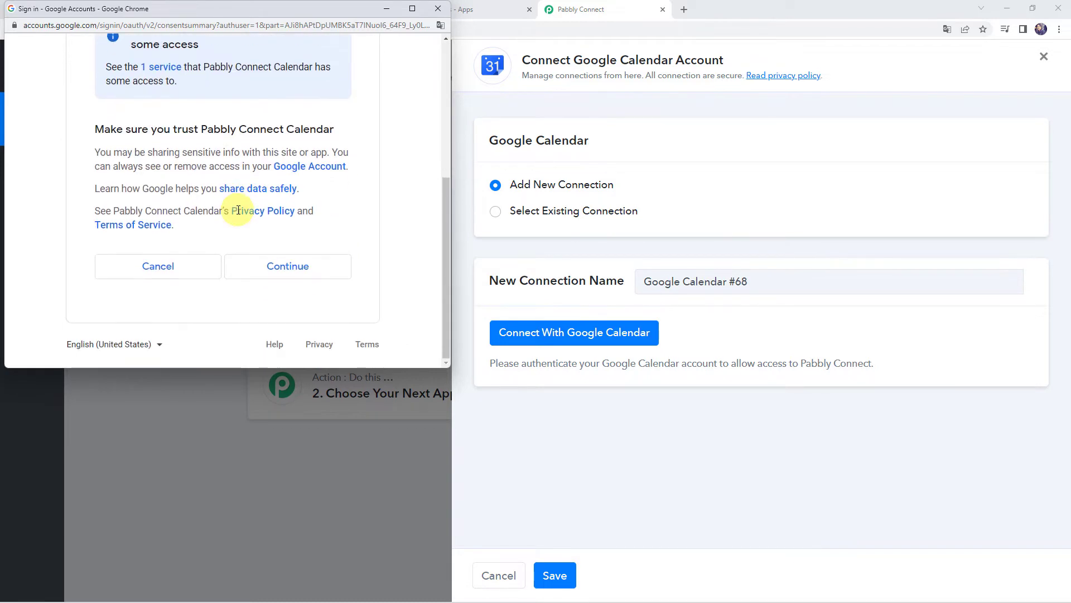
click(287, 266)
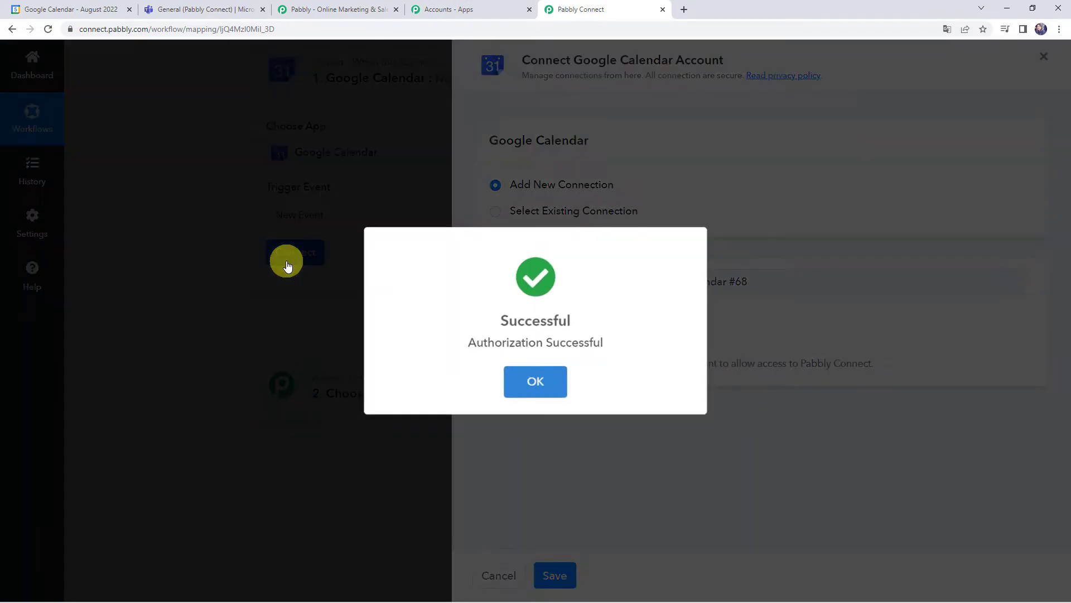
click(535, 381)
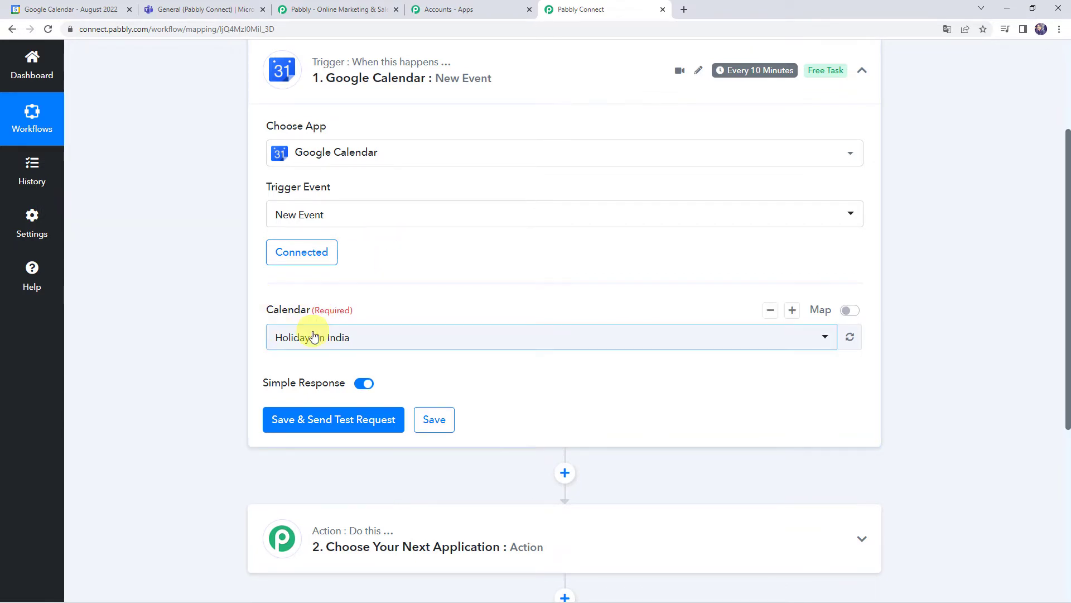
Check the available calendars in Google Calendar and select Pabbly Integration as the trigger's calendar in Pabbly Connect
click(59, 6)
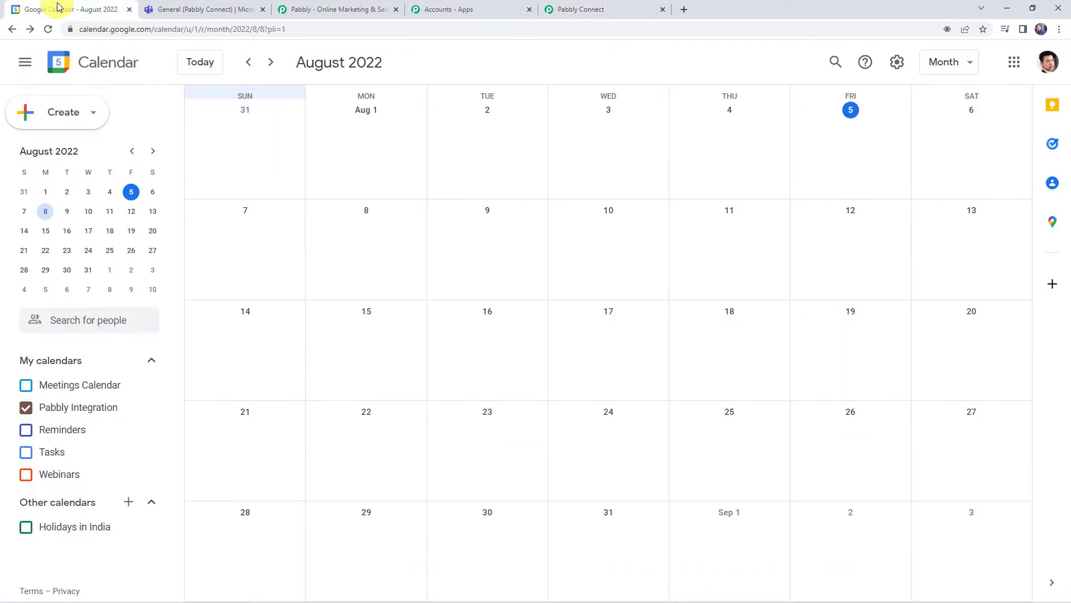
mouse_move(67, 407)
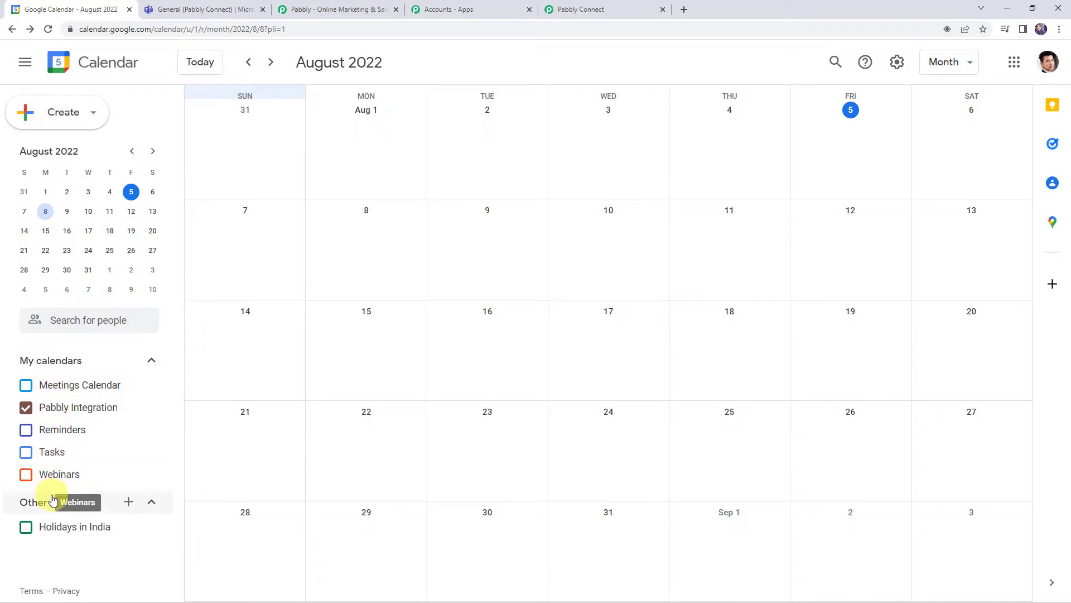
click(586, 9)
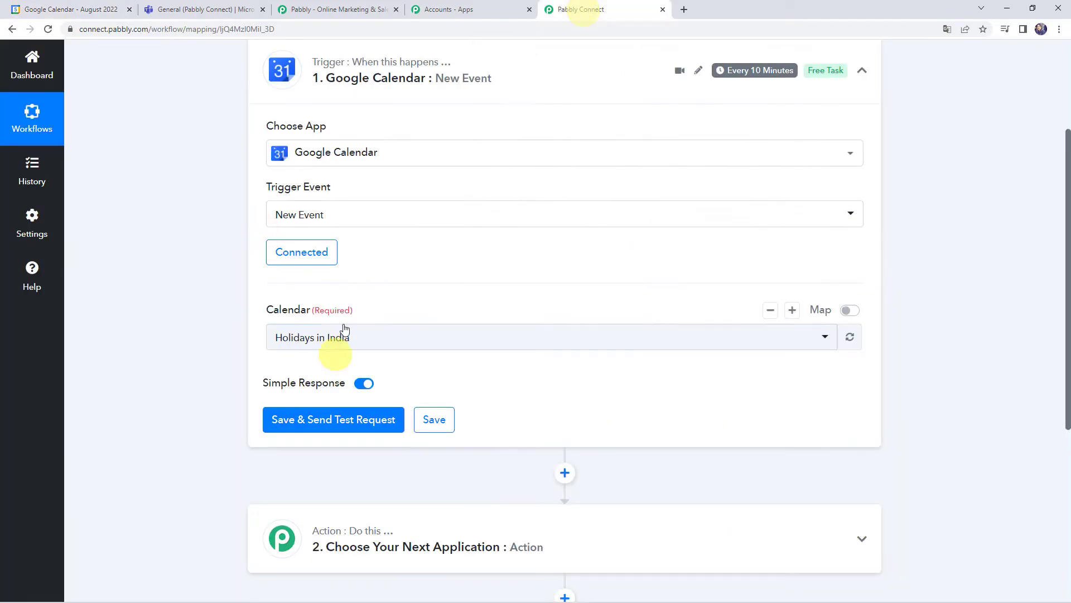
click(326, 341)
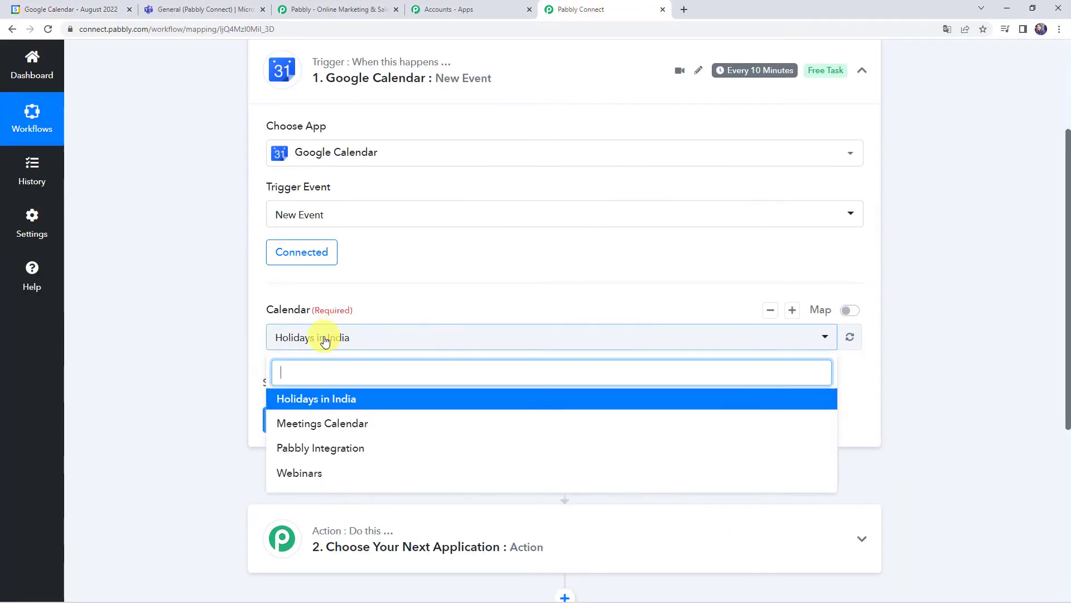
click(331, 450)
click(51, 9)
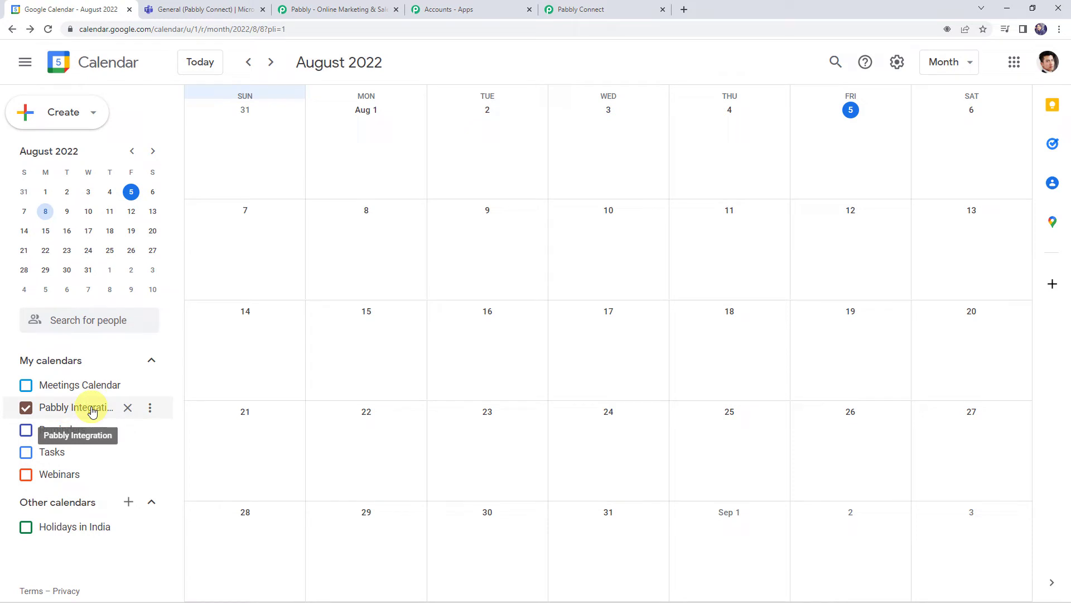
click(577, 8)
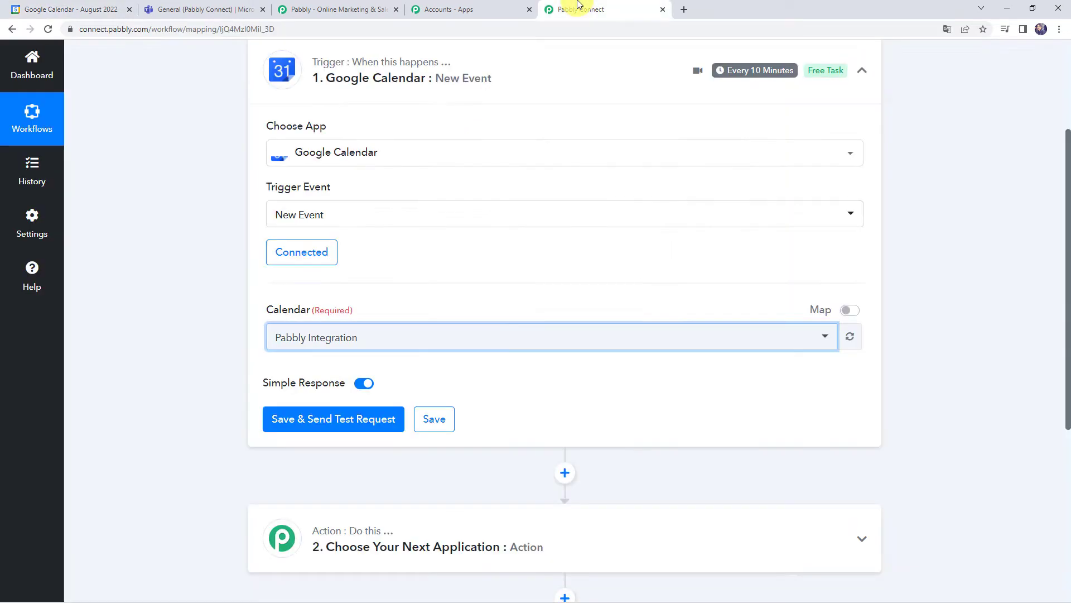
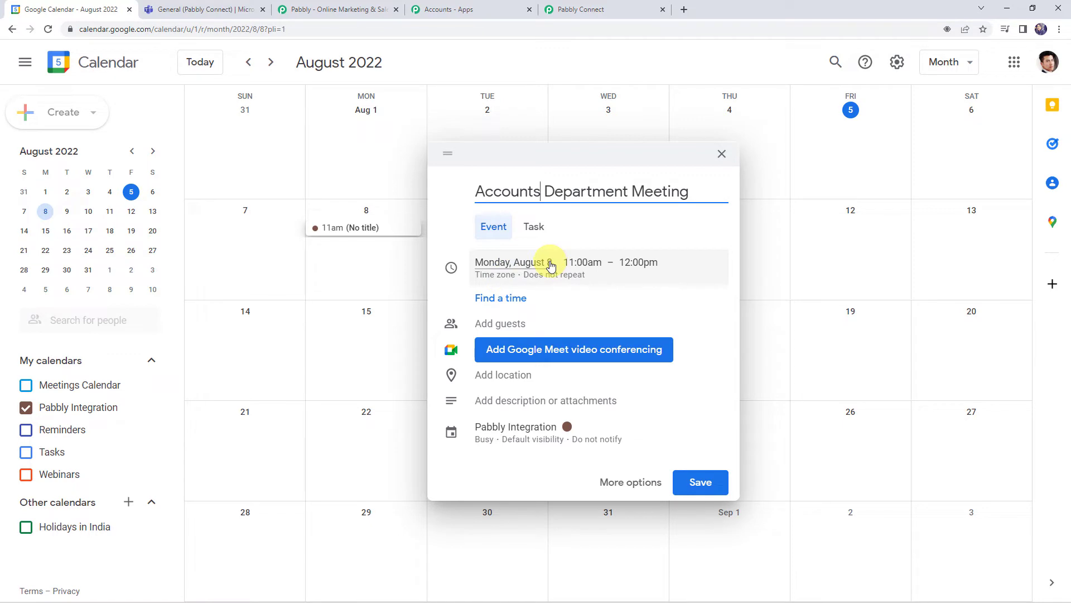
Set the Accounts Department Meeting event on Monday, August 8 to run from 1:00pm to 3:00pm
click(579, 263)
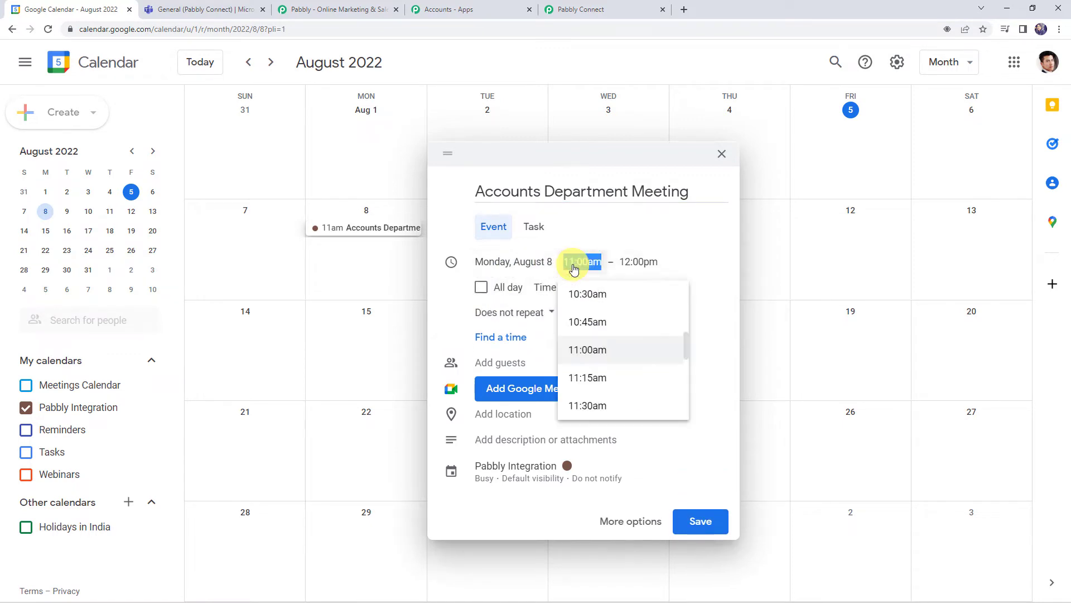
scroll(594, 378, down, 4)
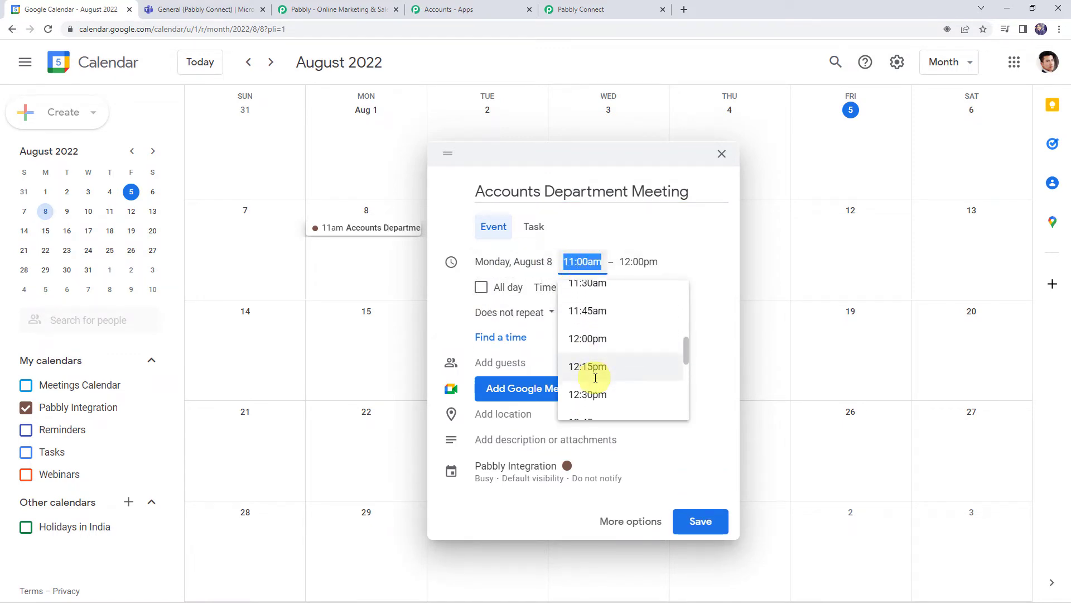
click(593, 350)
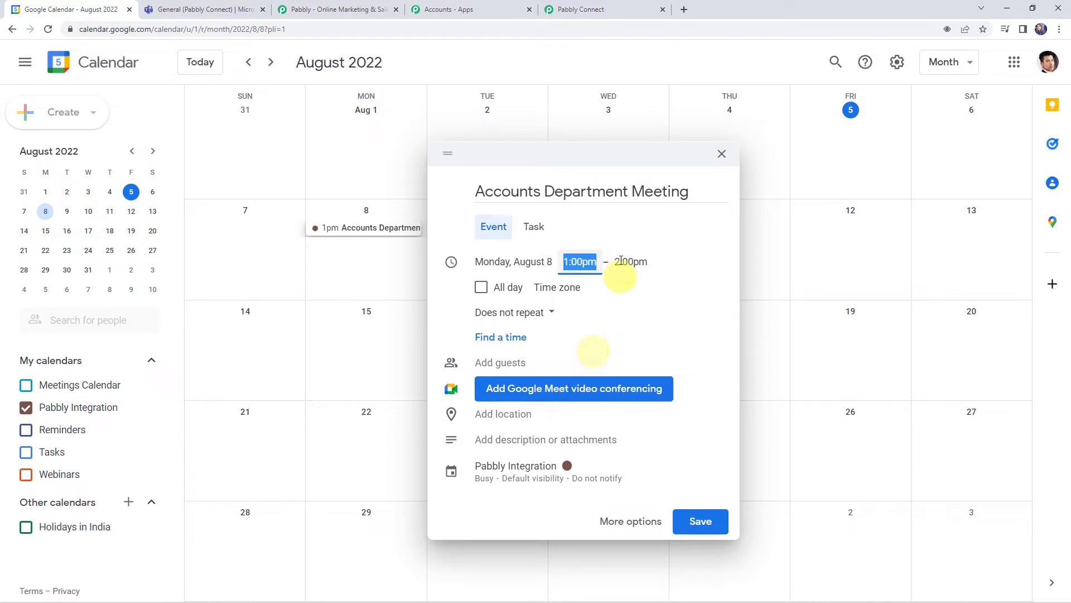
click(630, 261)
scroll(630, 350, down, 2)
click(629, 351)
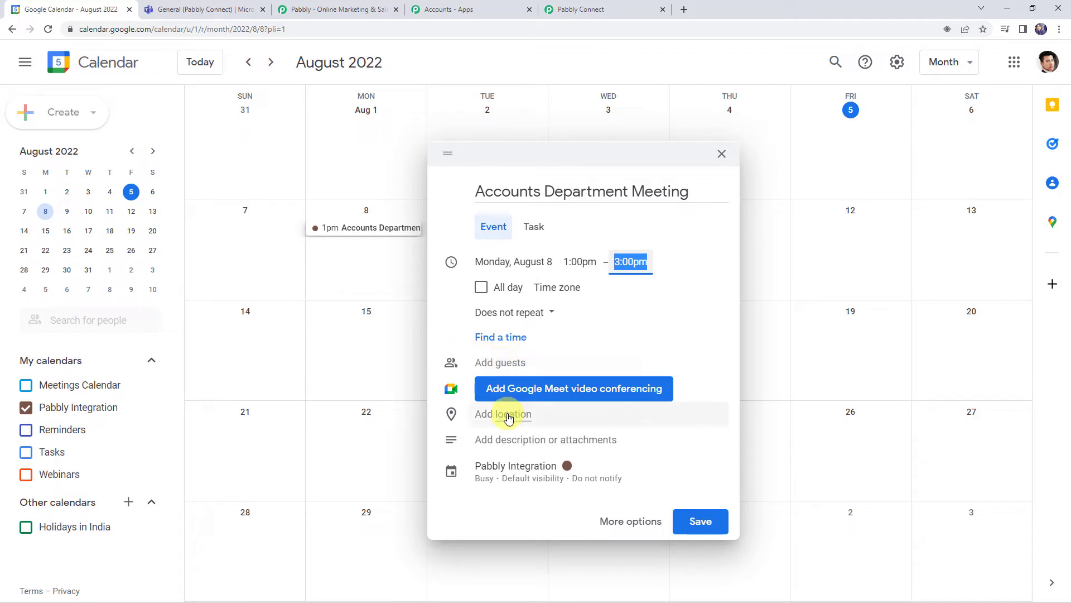
Add the description "All the team members of the accounts department need to attend this meeting." to the event, save it and postpone the notification permission
click(519, 445)
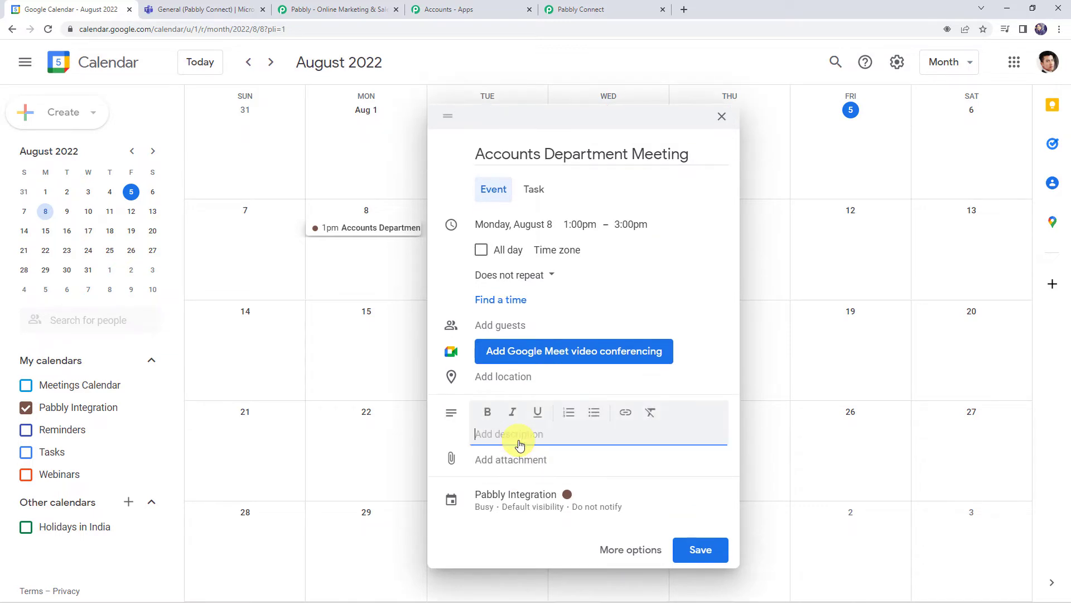
text(A)
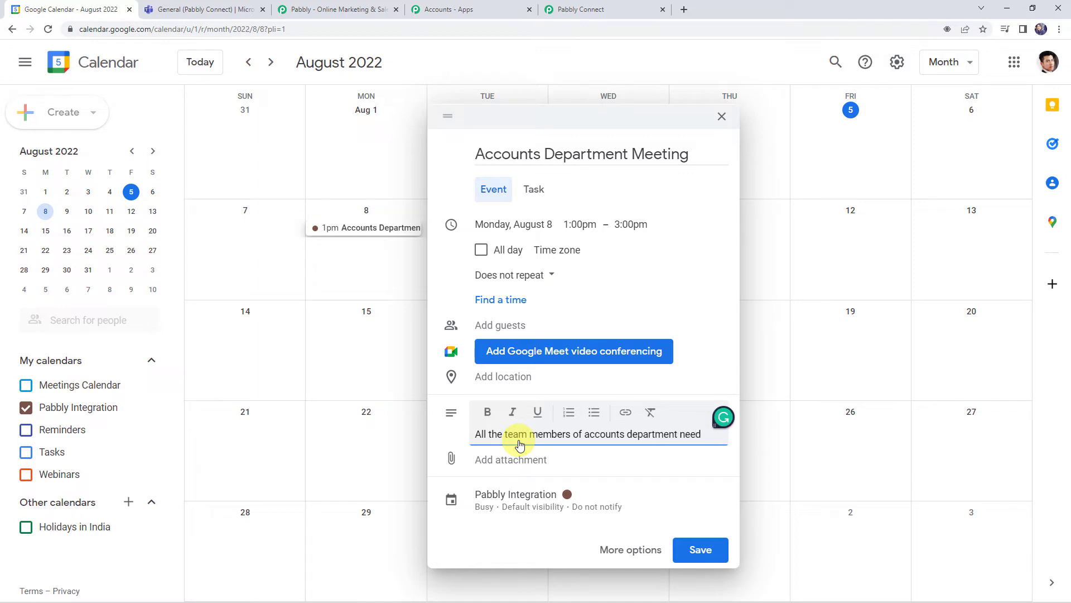
text(ttend this meeting.)
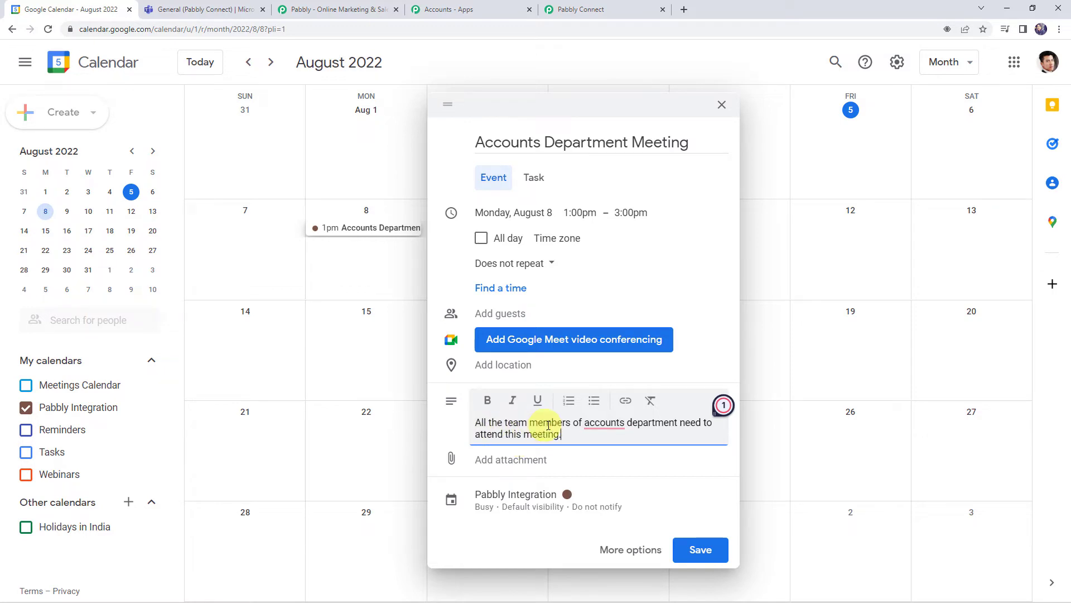
mouse_move(608, 421)
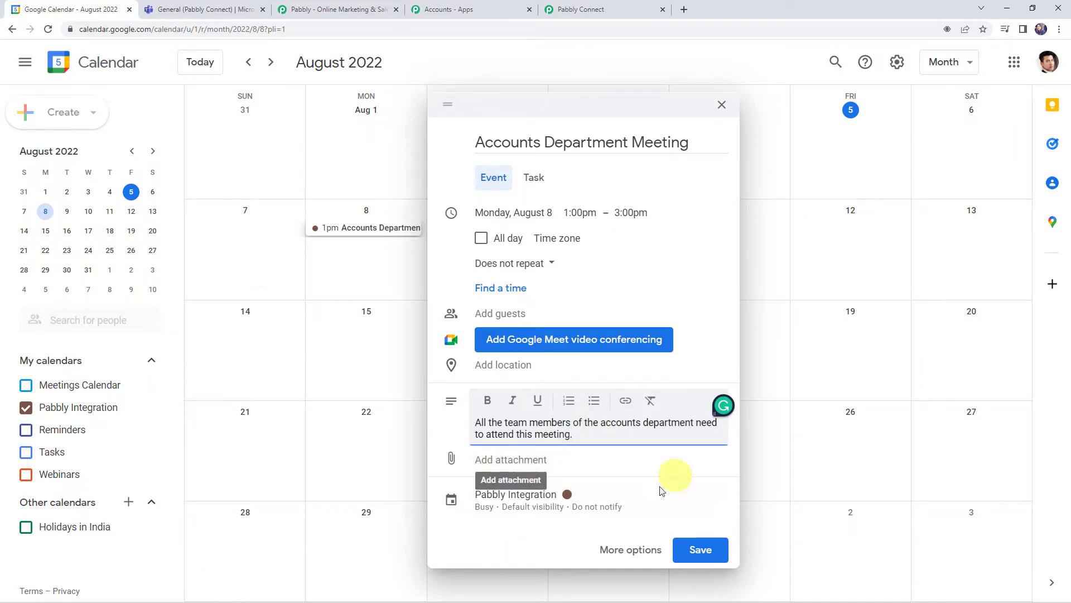
click(698, 553)
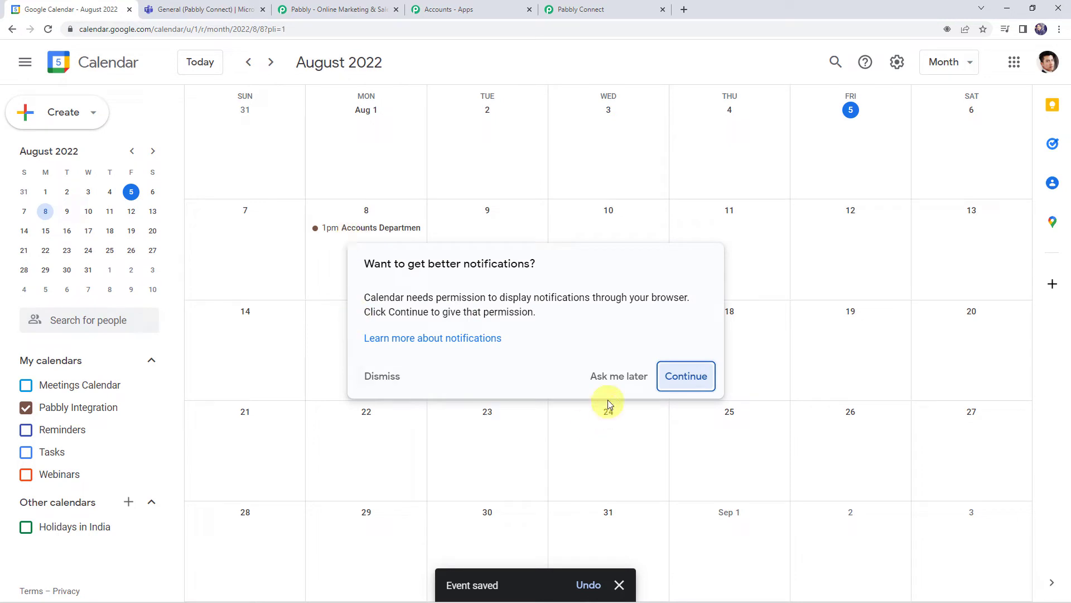
click(616, 375)
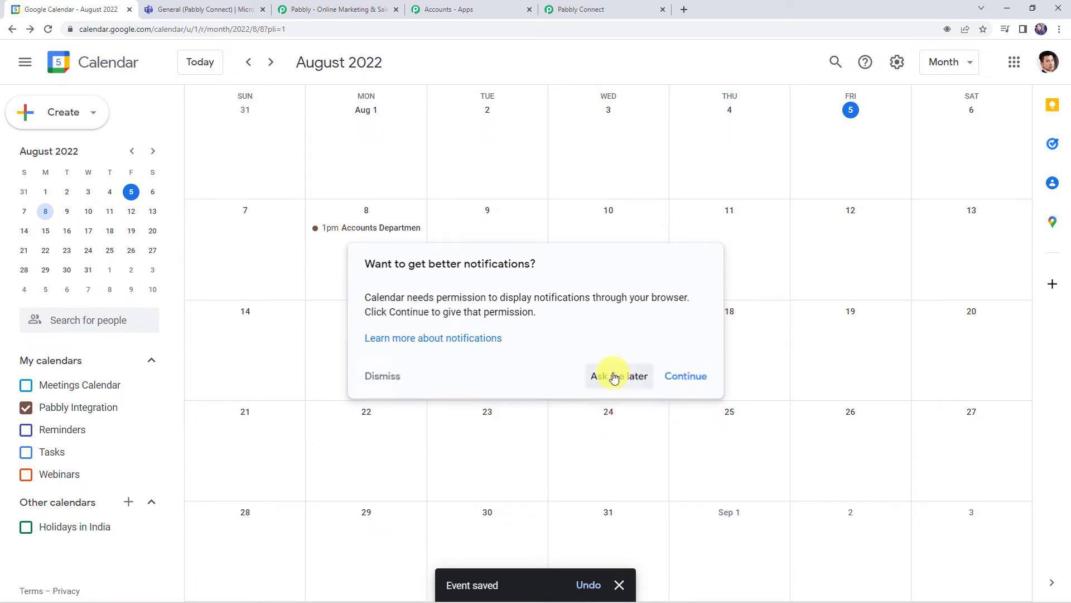
Switch to Pabbly Connect, save the Google Calendar trigger and send a test request to capture the new event
click(581, 9)
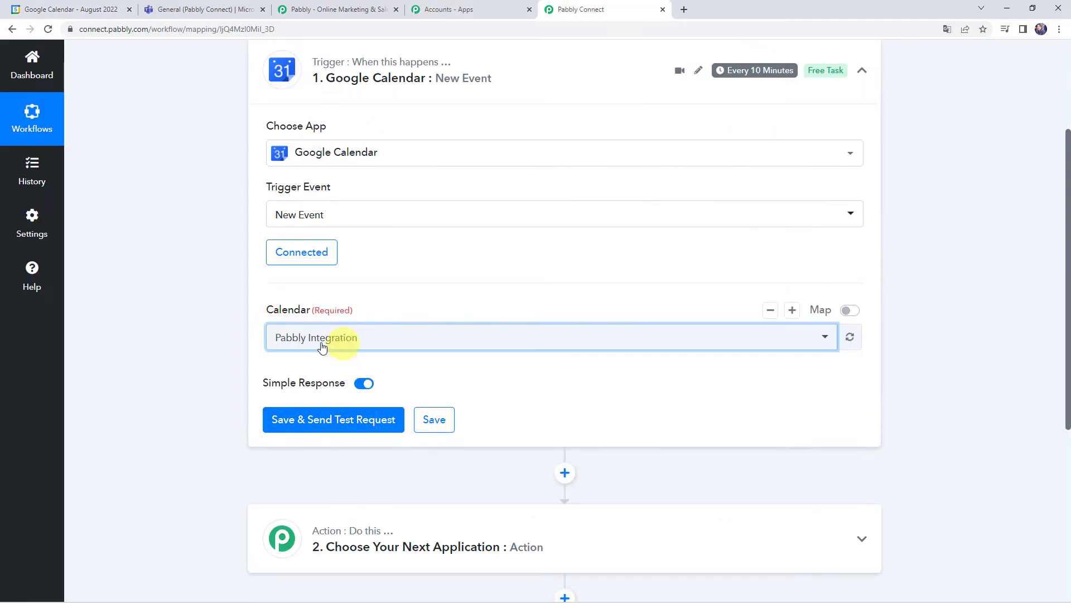
click(294, 420)
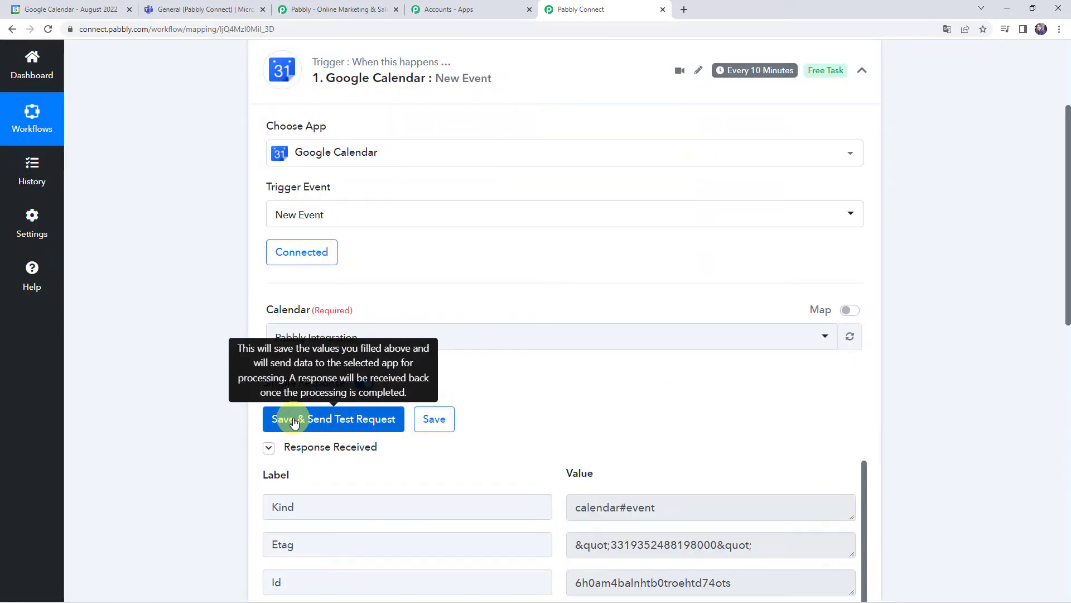
scroll(210, 413, down, 6)
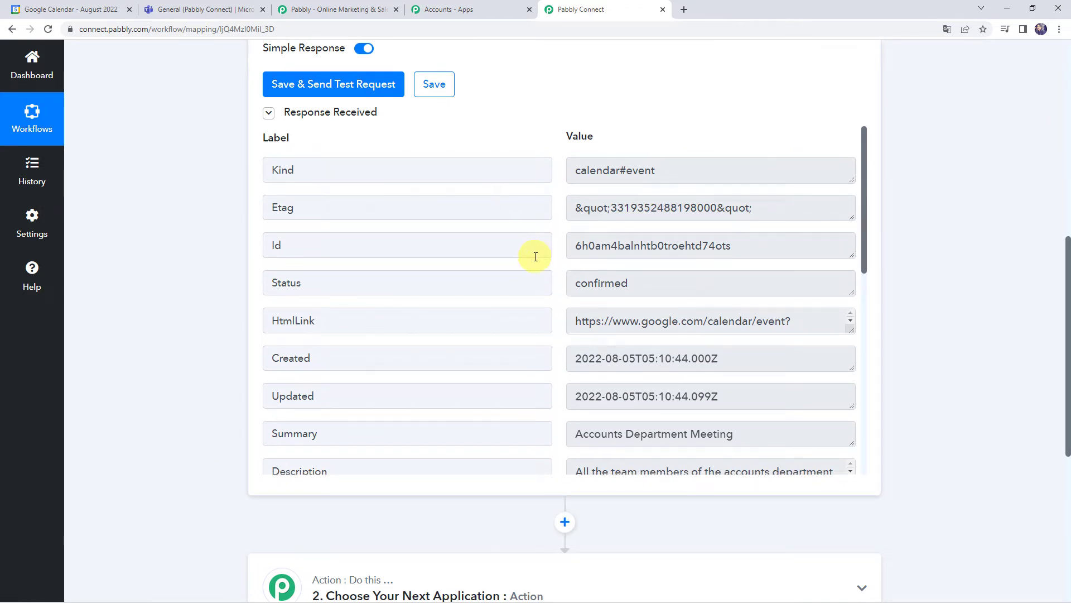
Examine the trigger response's creation time, summary, description, organizer display name, and start and end date-times
scroll(536, 256, down, 2)
drag(752, 248, 535, 246)
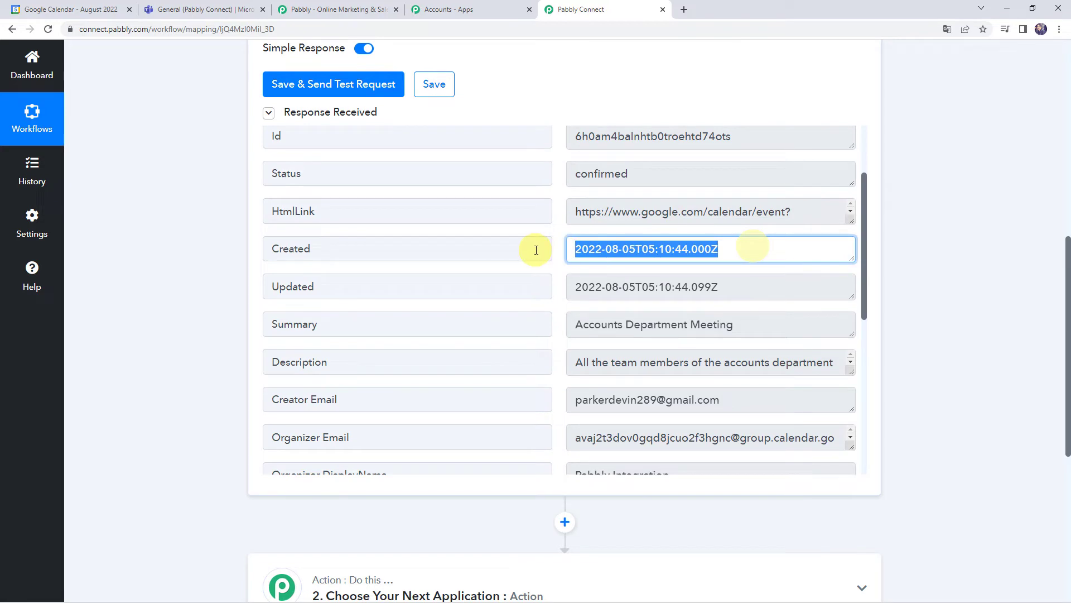
scroll(679, 239, down, 2)
drag(755, 213, 528, 199)
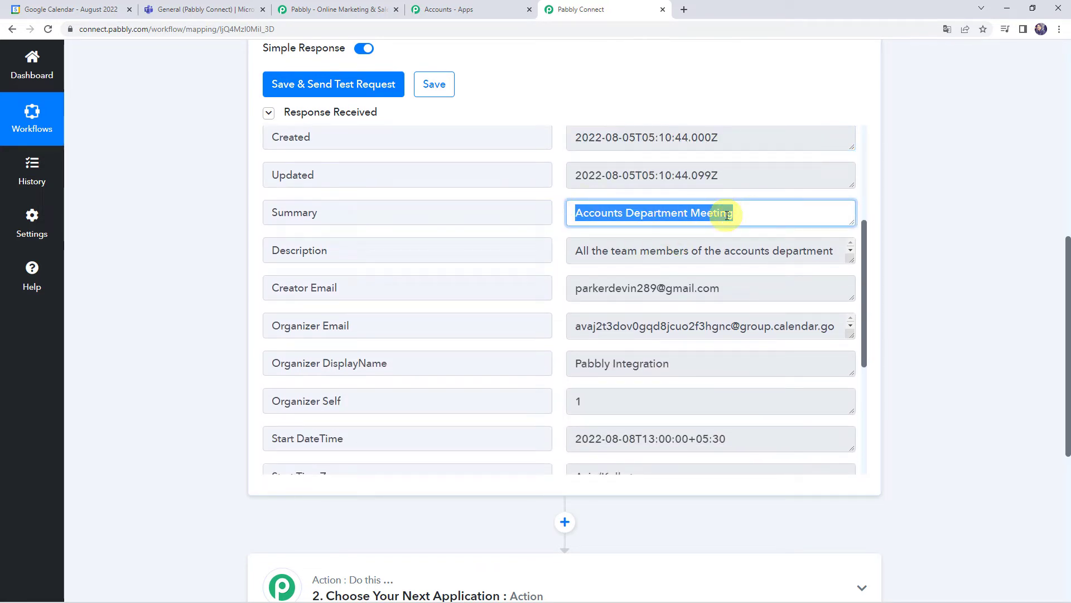
drag(576, 249, 524, 287)
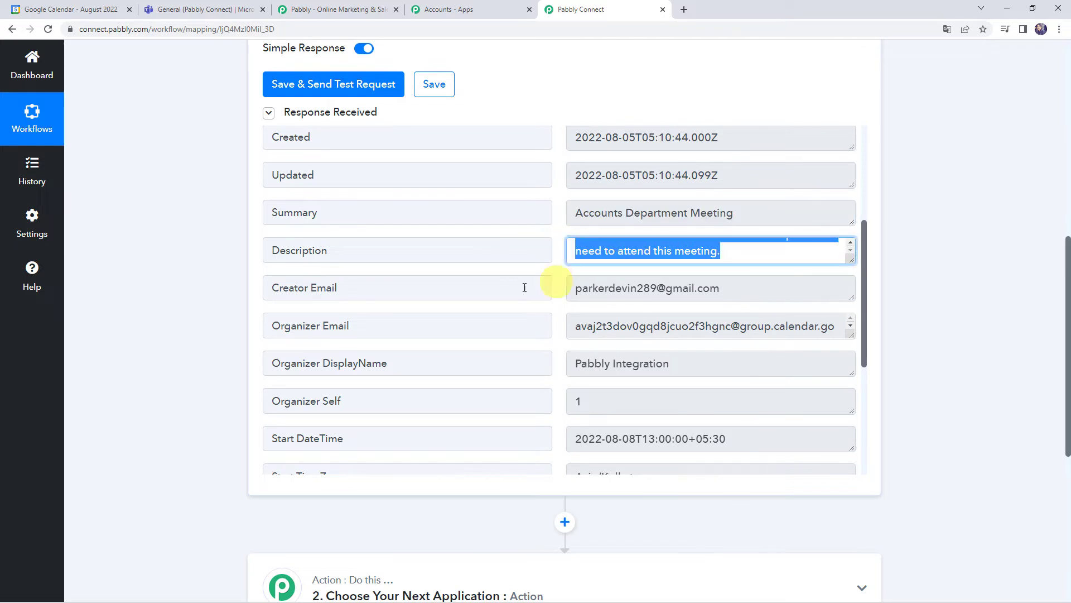
scroll(480, 299, down, 2)
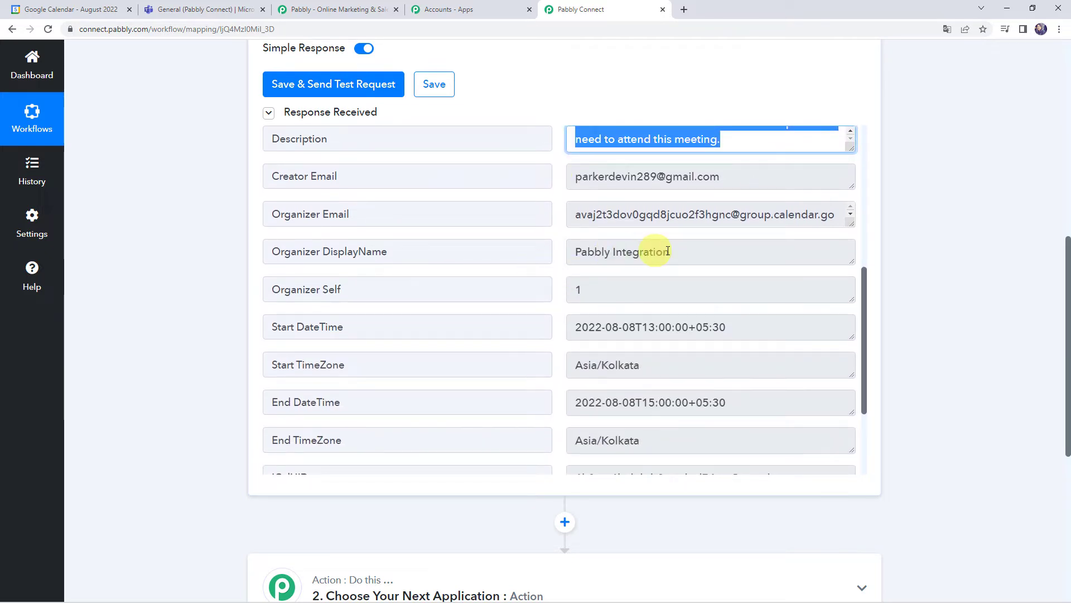
drag(687, 251, 543, 246)
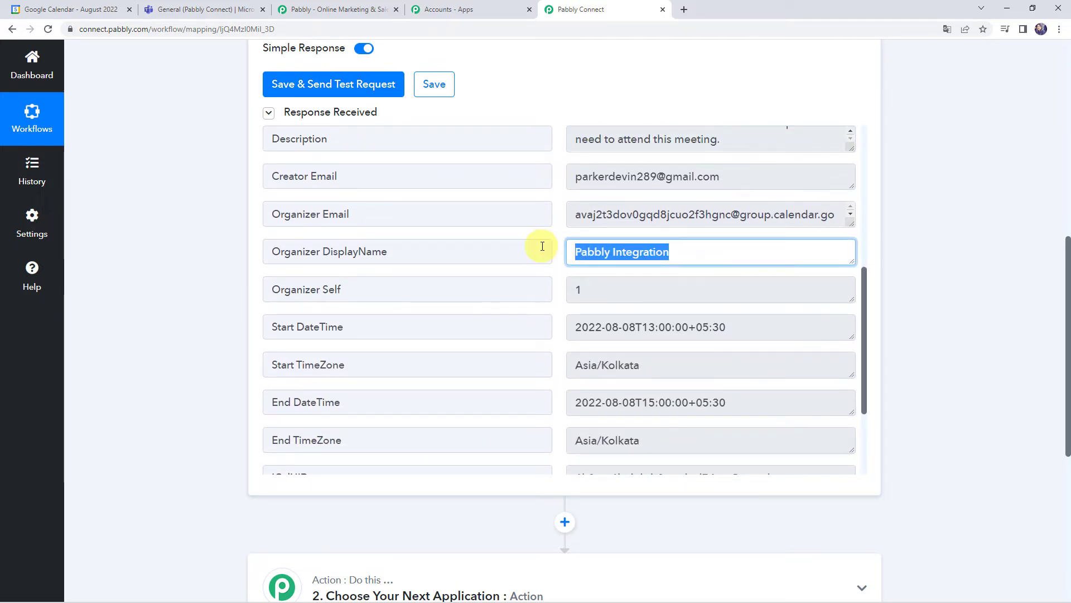
scroll(542, 246, down, 2)
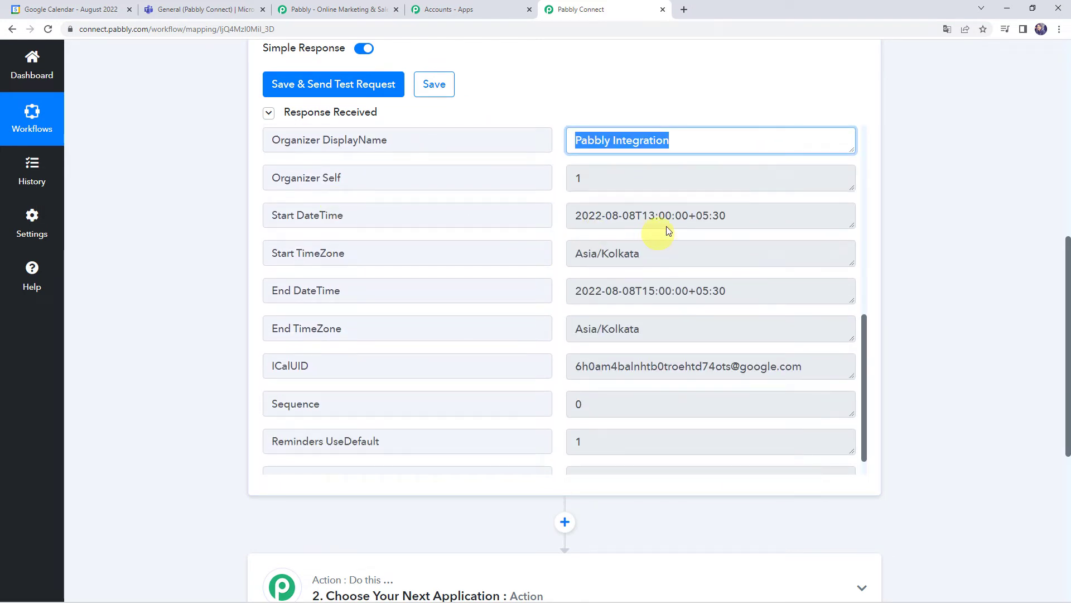
drag(756, 212, 490, 206)
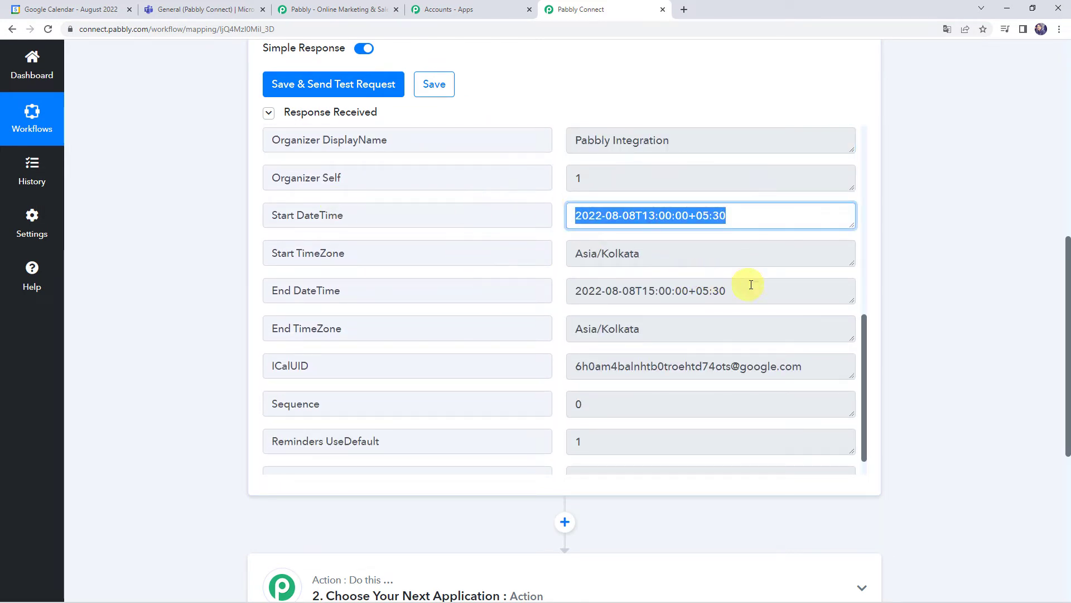
drag(754, 296, 545, 279)
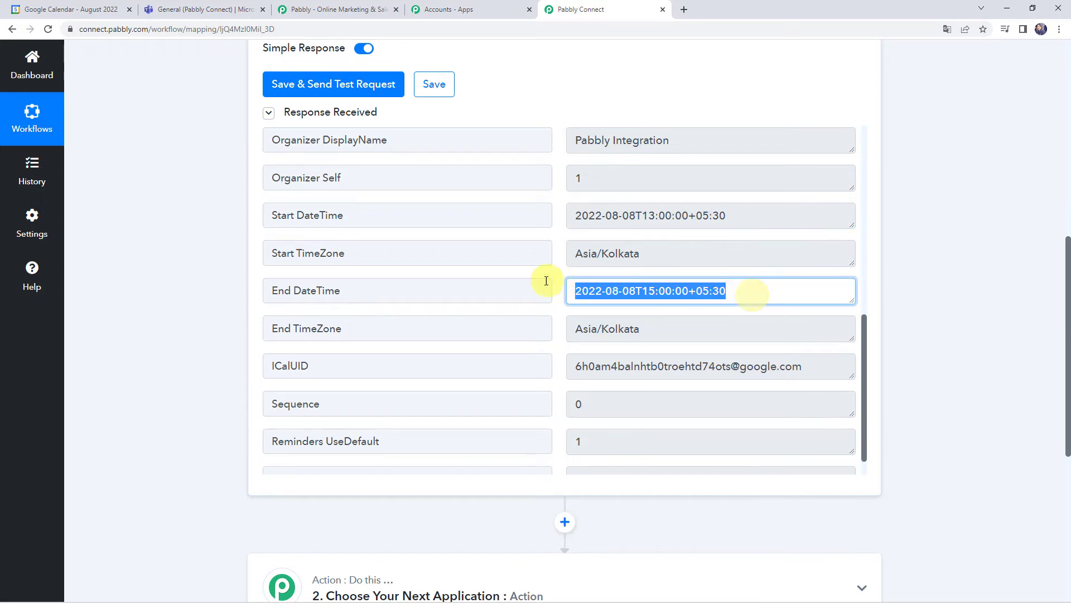
scroll(546, 280, down, 1)
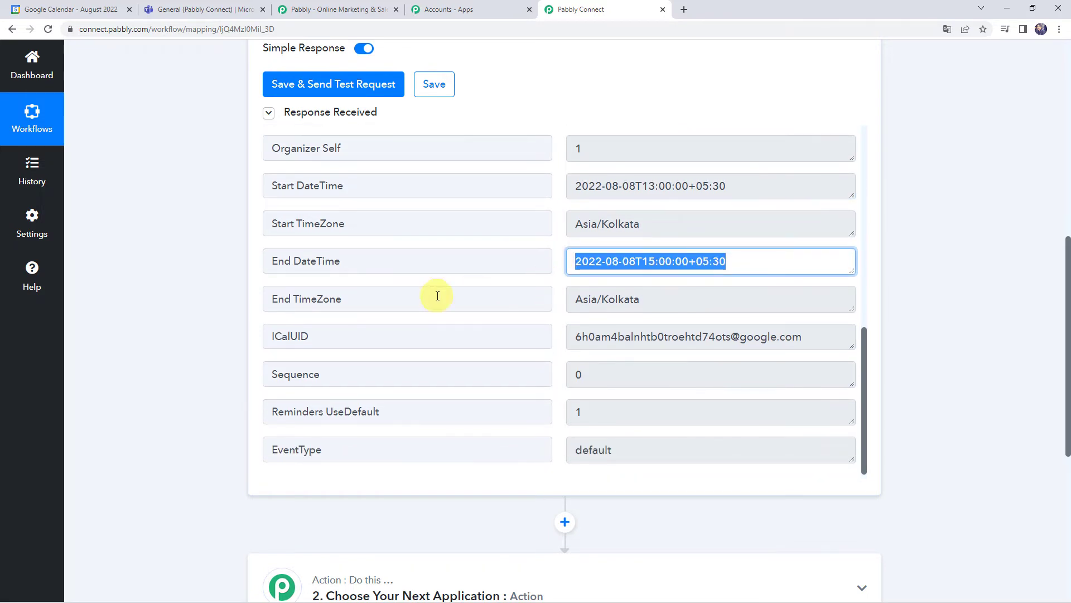
scroll(437, 297, up, 10)
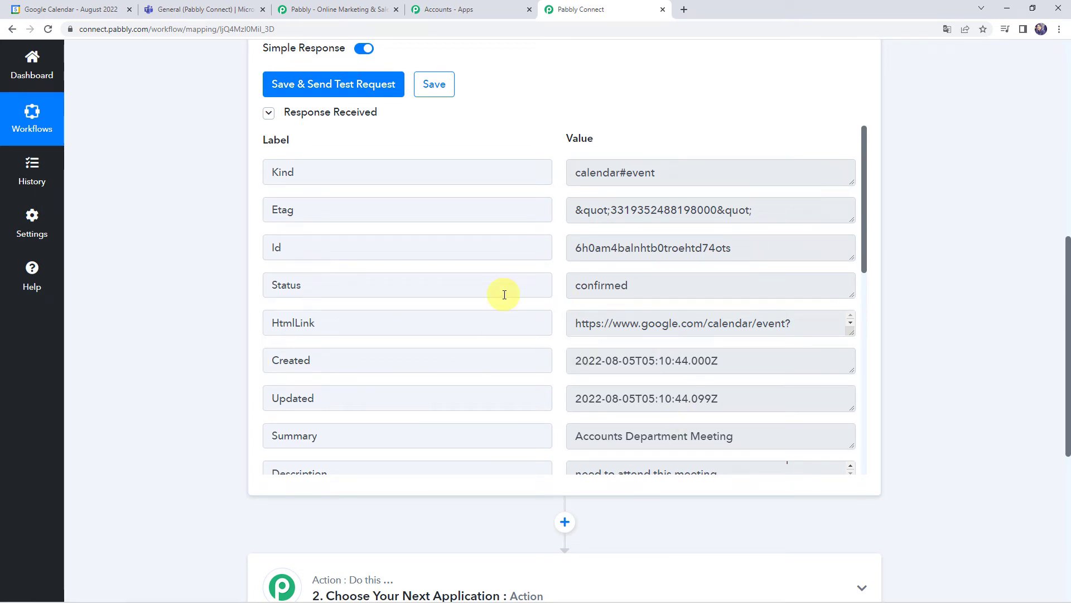
Set the workflow's action application to Microsoft Teams with Send Message in a Channel as the action event
scroll(200, 292, down, 5)
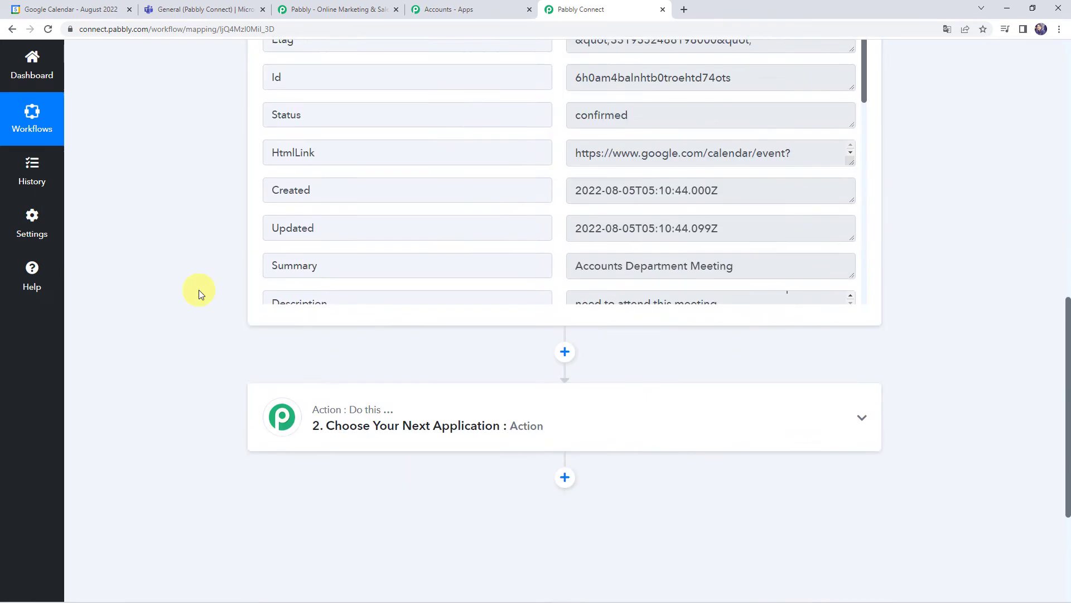
click(509, 306)
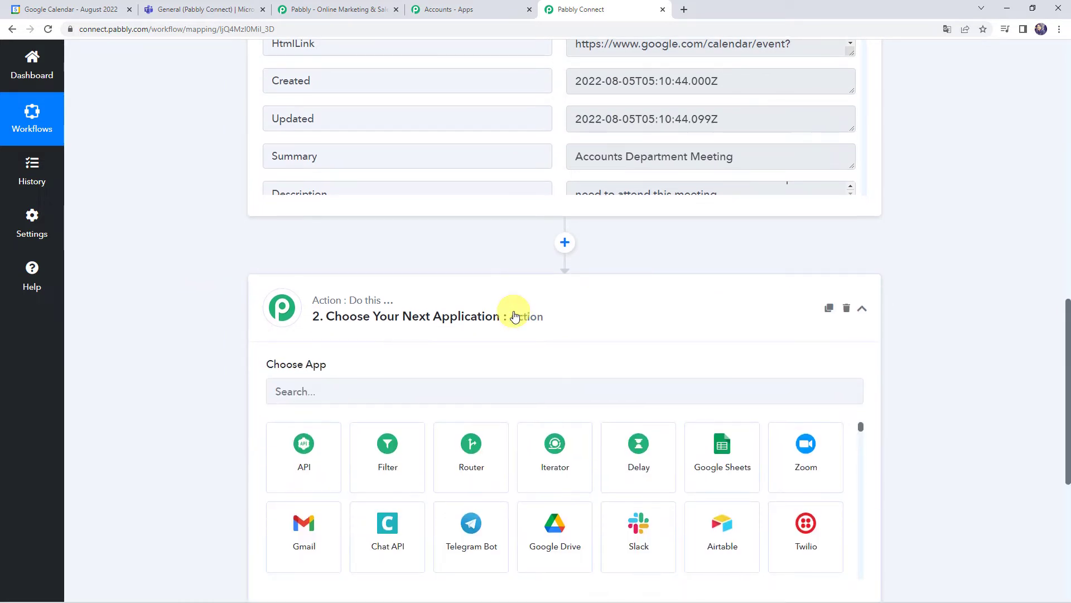
scroll(360, 274, down, 2)
click(356, 279)
text(M)
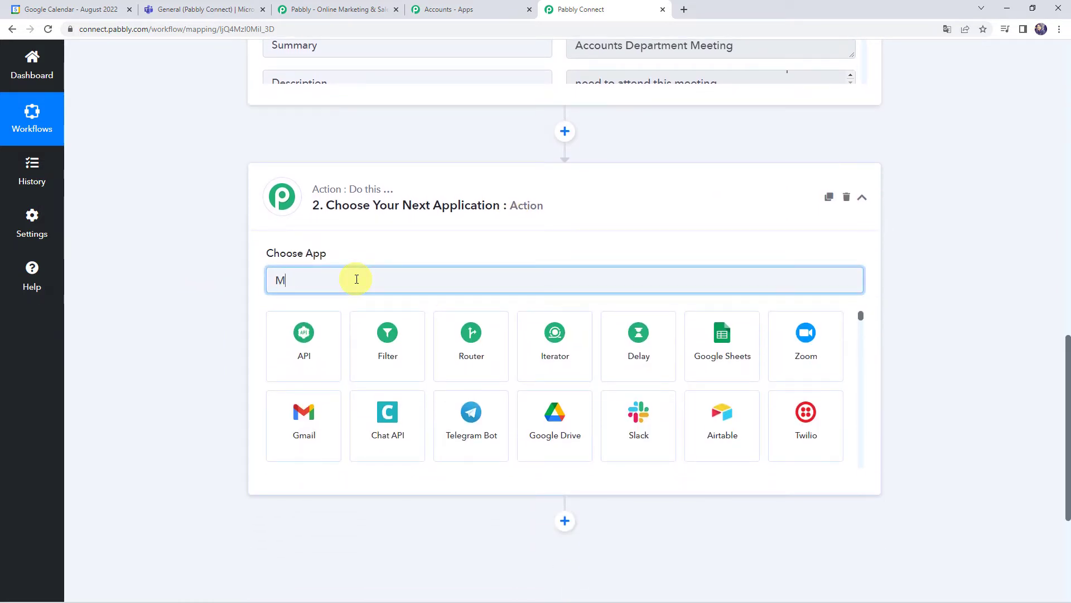
text(icros)
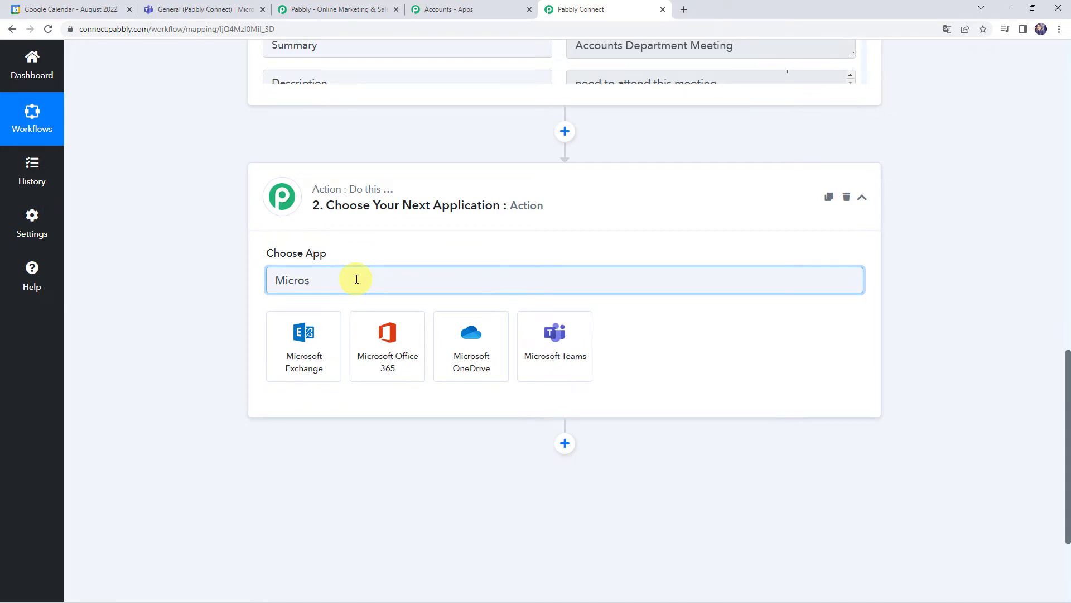
click(560, 347)
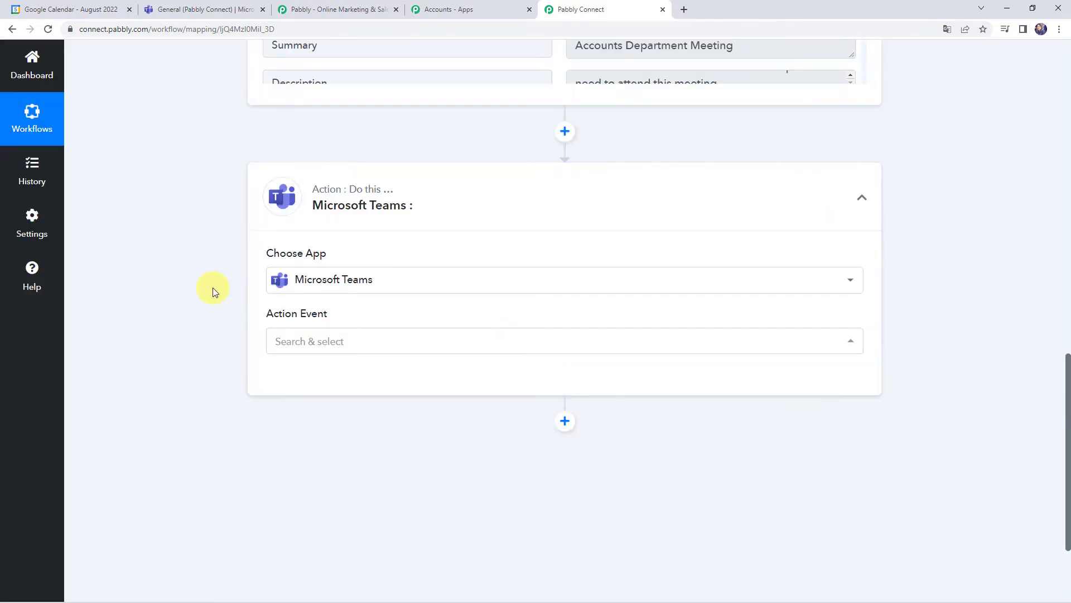
click(296, 341)
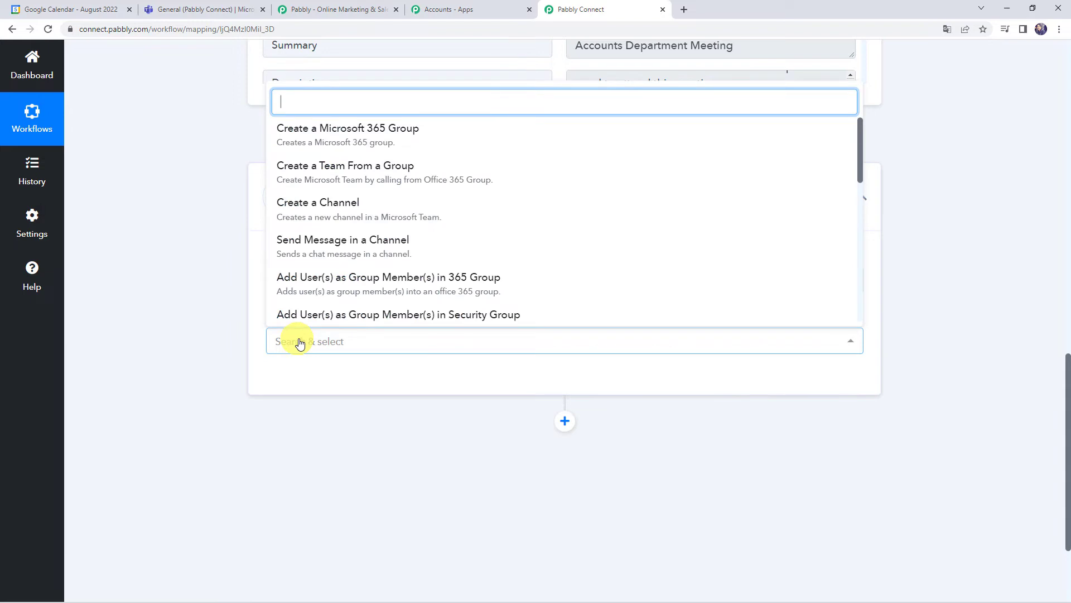
click(357, 248)
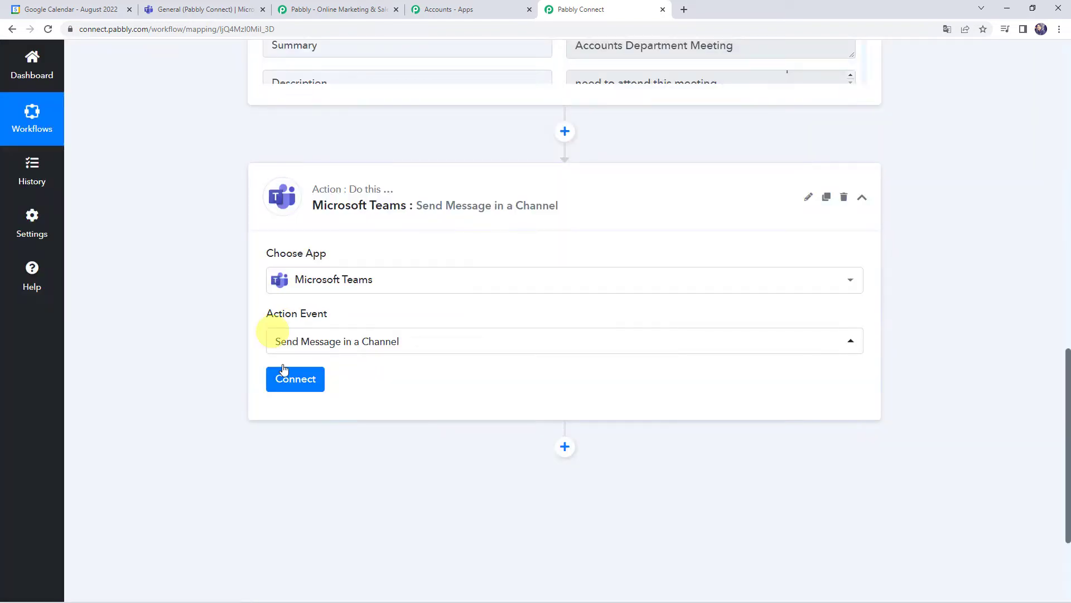
Add a new Microsoft Teams connection to the action, skipping the account protection setup for now and accepting Pabbly Connect's requested permissions
click(294, 379)
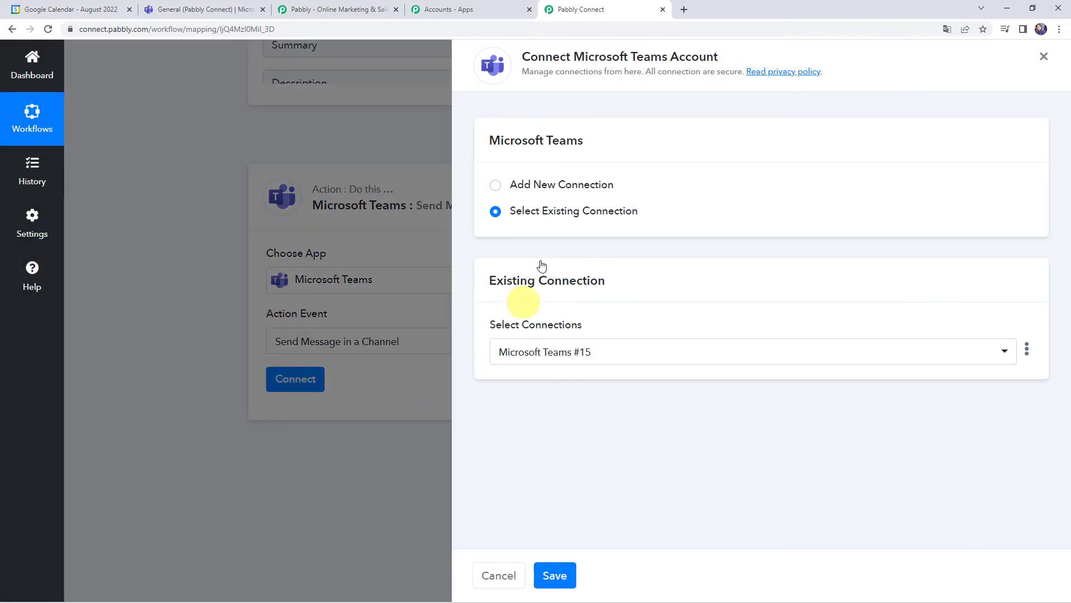
click(526, 191)
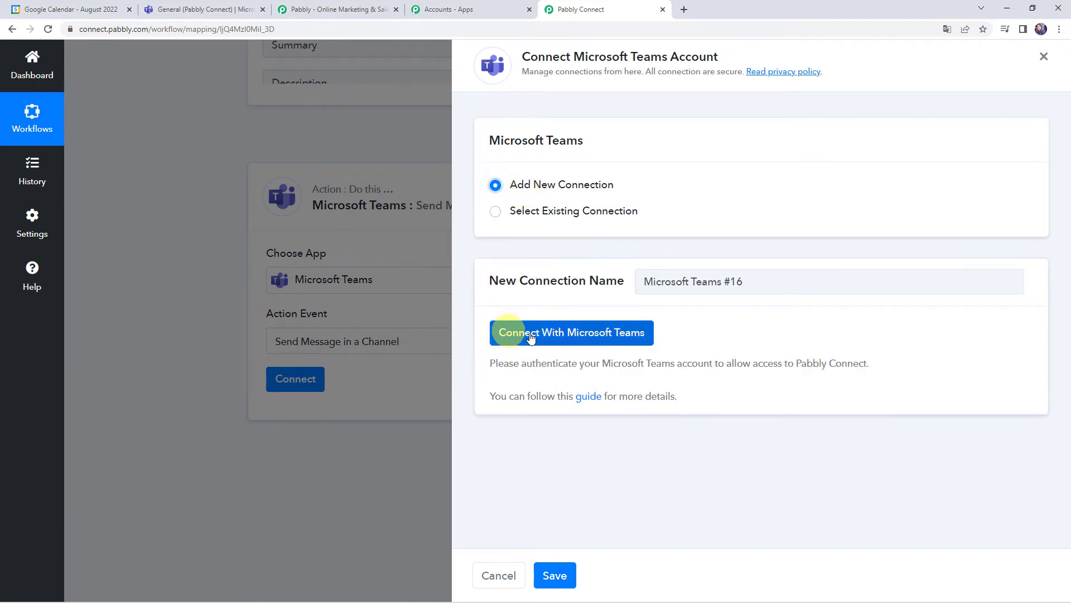
click(596, 338)
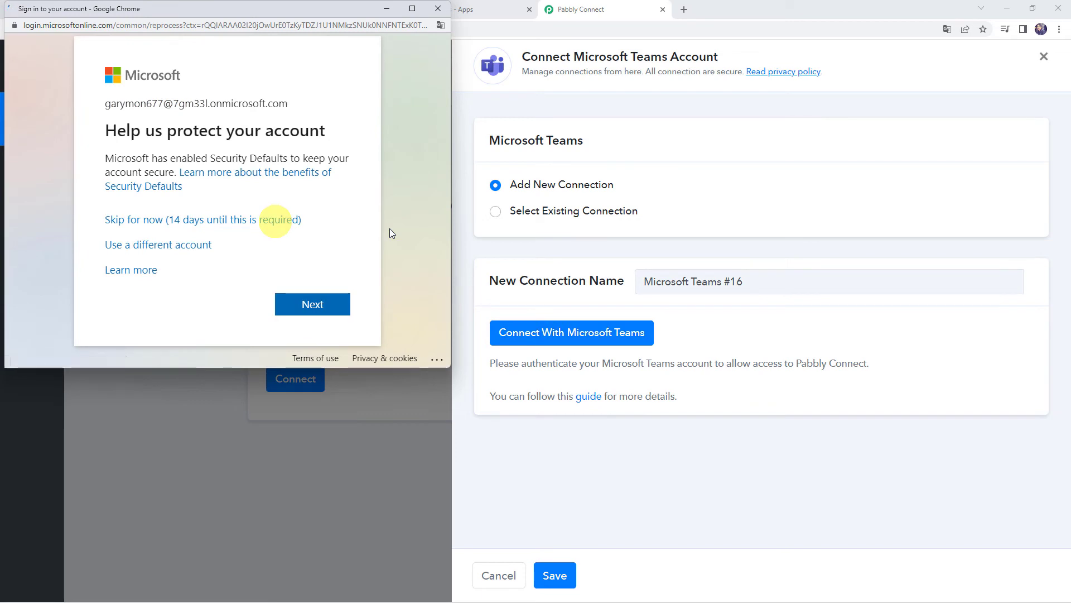
click(287, 219)
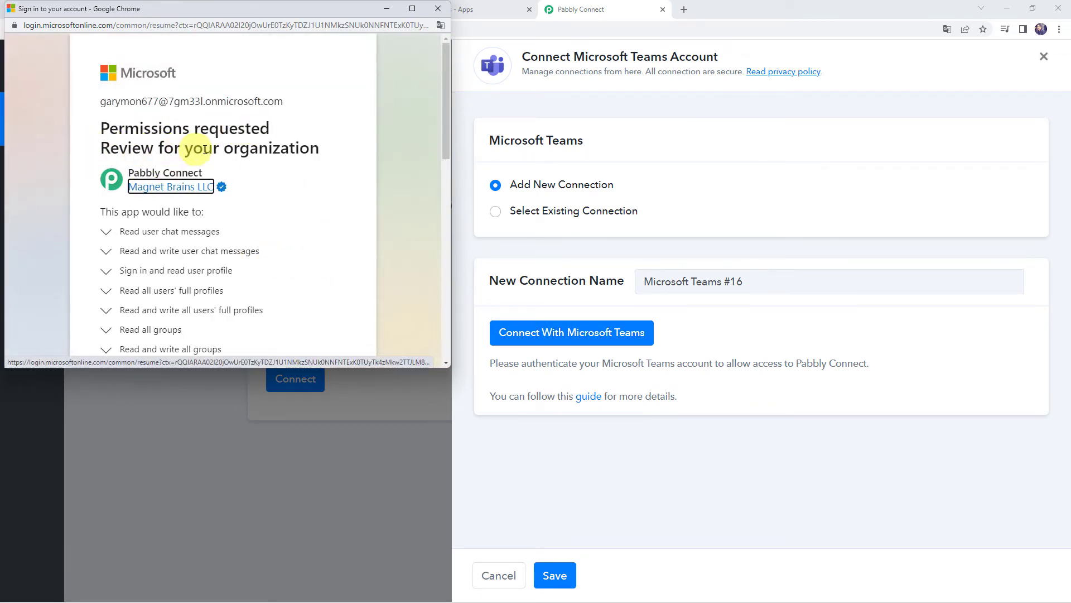
scroll(290, 180, down, 7)
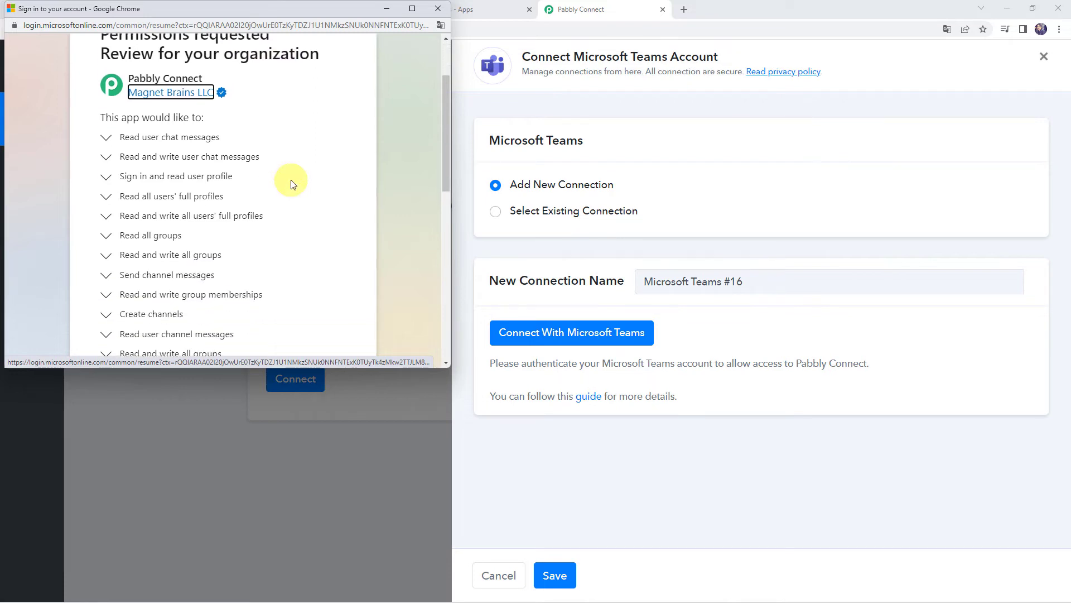
scroll(290, 179, down, 3)
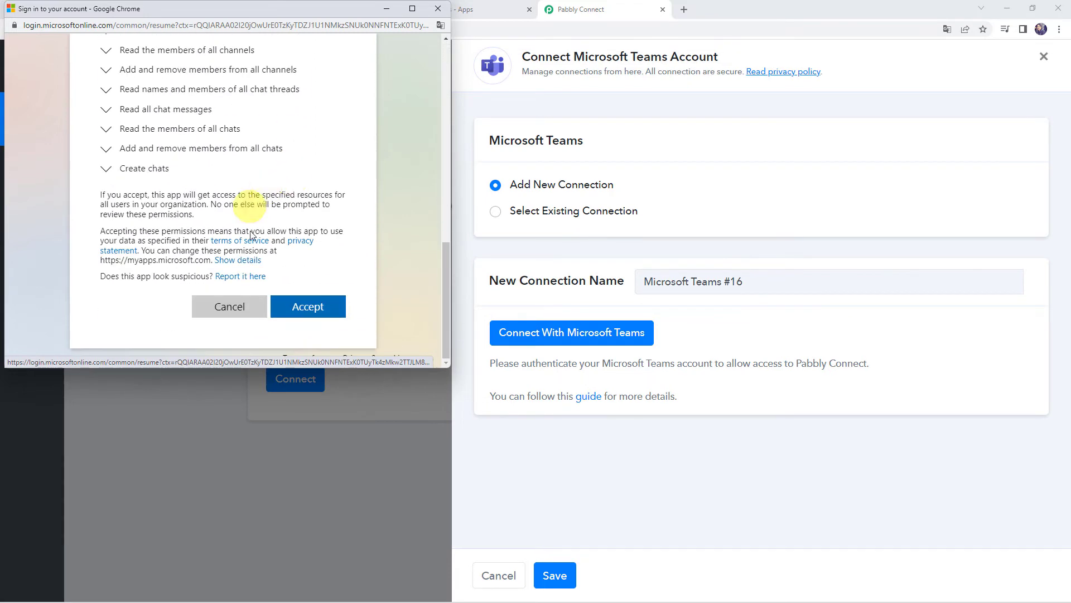
click(302, 308)
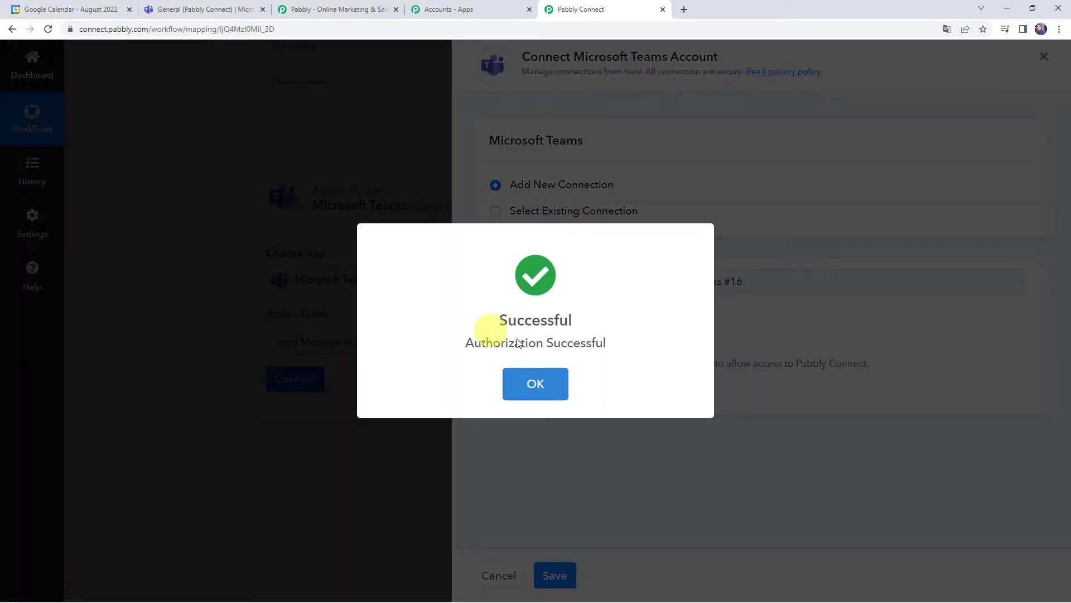
click(543, 359)
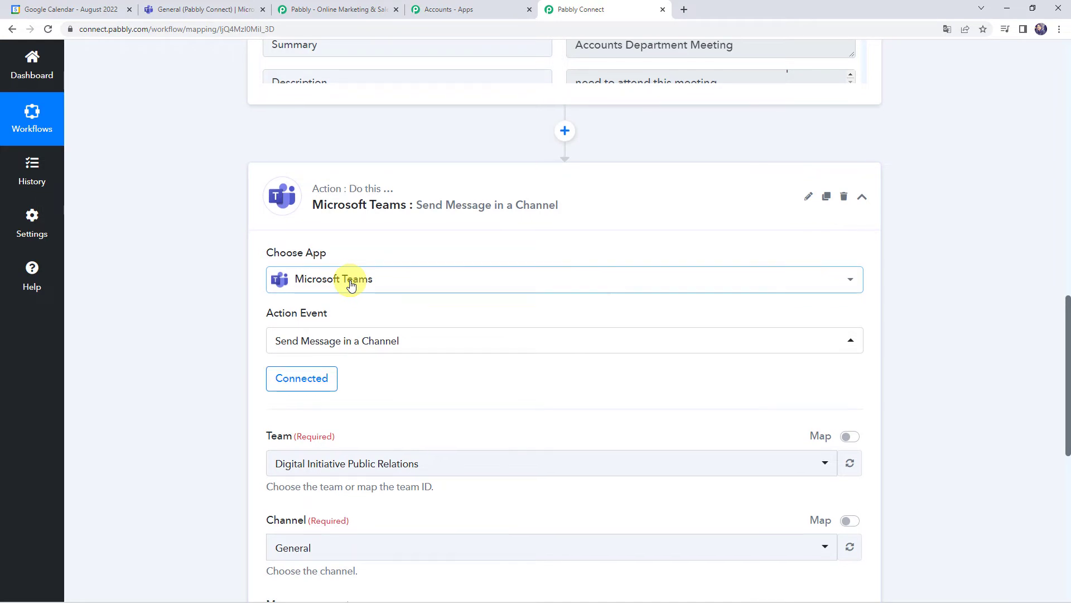
scroll(346, 283, down, 4)
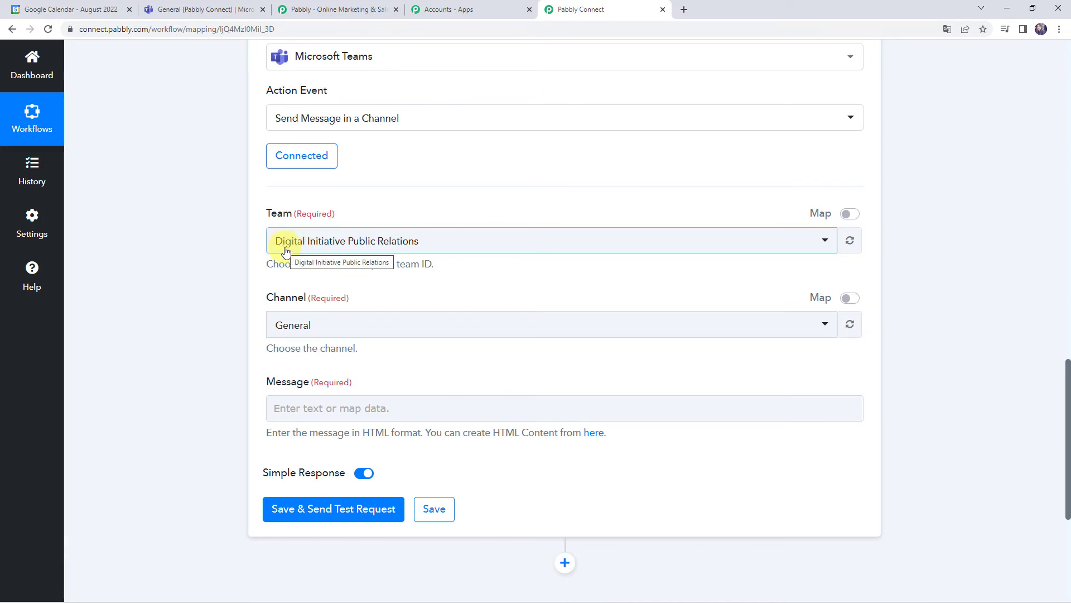
Check the team names in Microsoft Teams and set the Pabbly Connect action's Team to Pabbly Connect
click(210, 6)
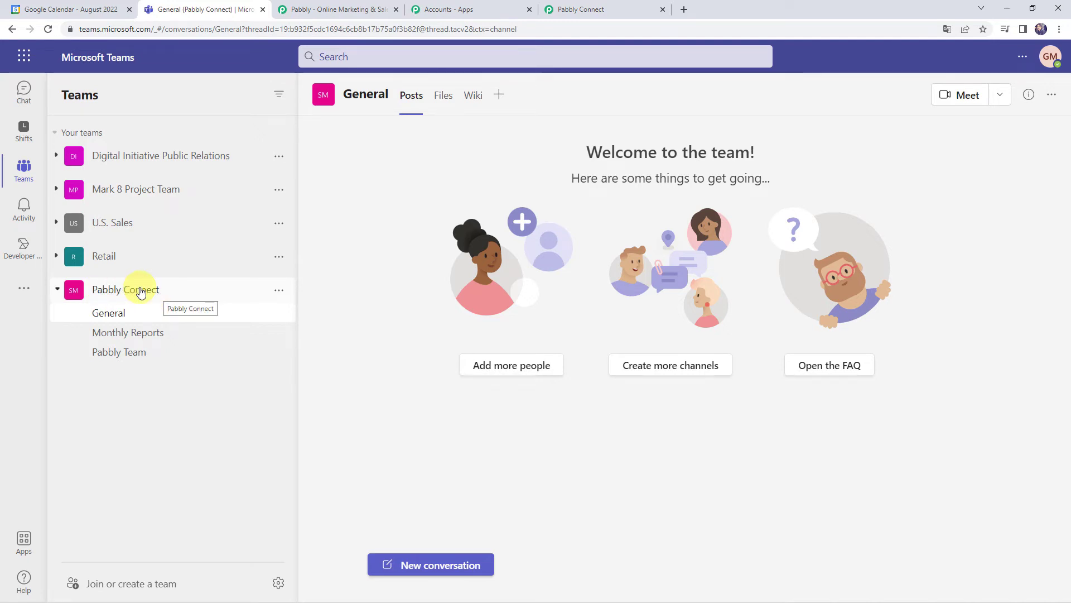
click(581, 9)
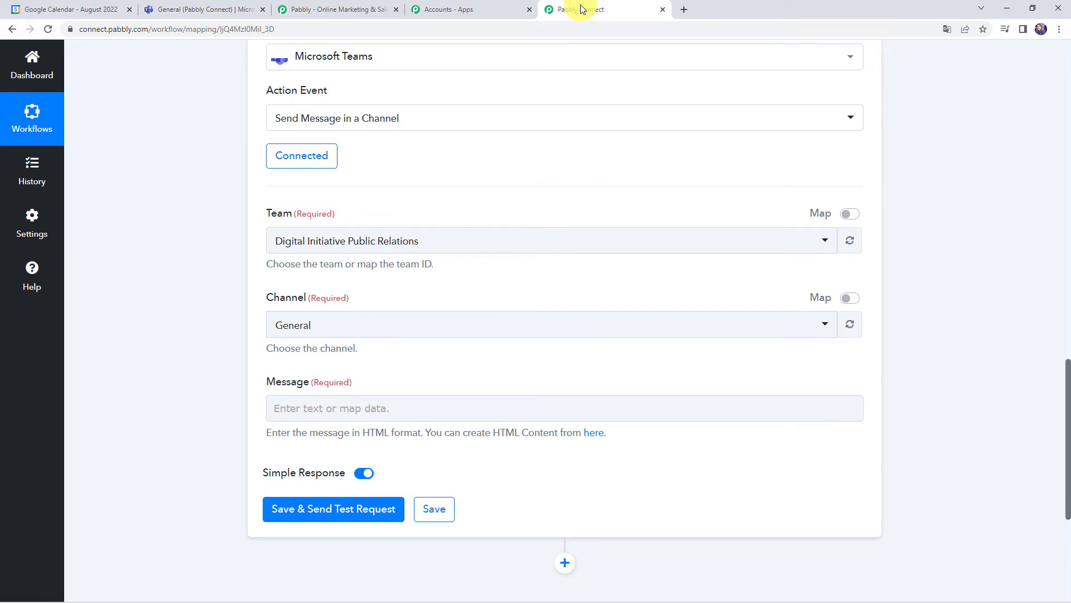
click(313, 244)
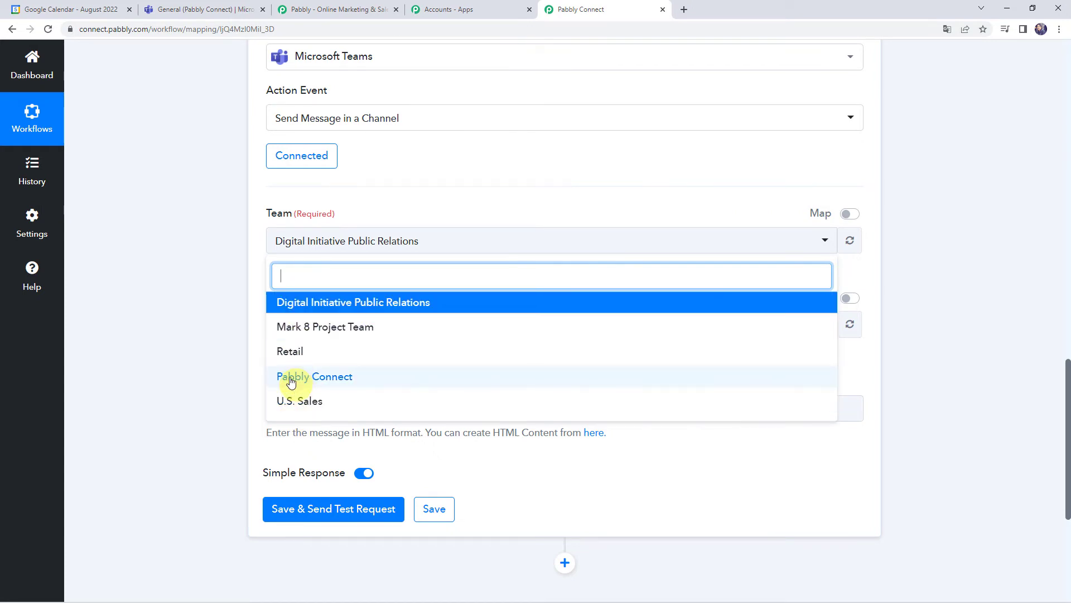
click(316, 377)
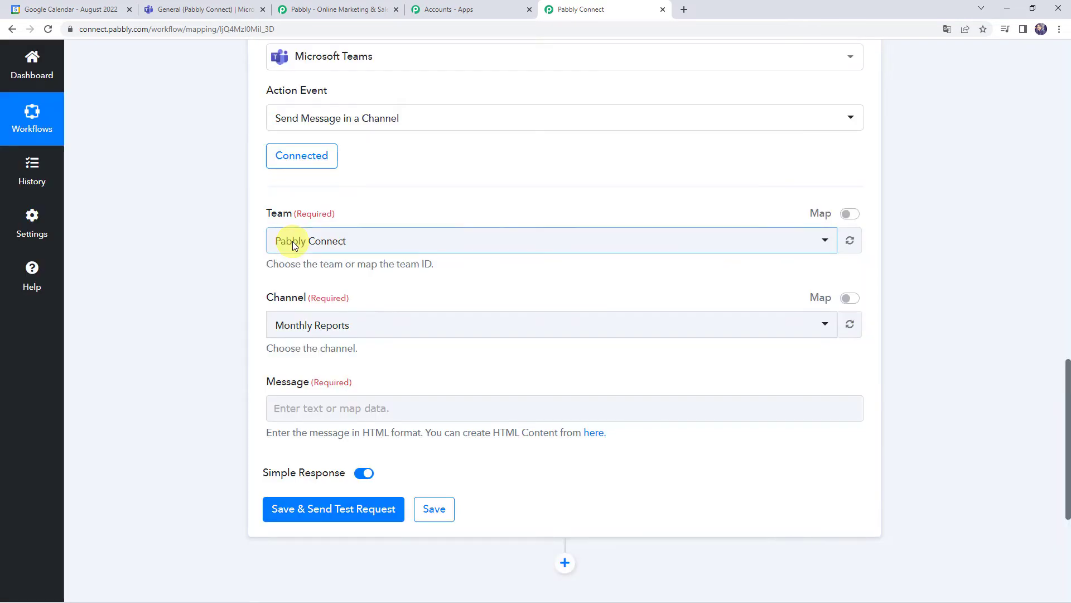
Compare the available channels with those in Microsoft Teams and set the action's Channel to Pabbly Team
click(296, 328)
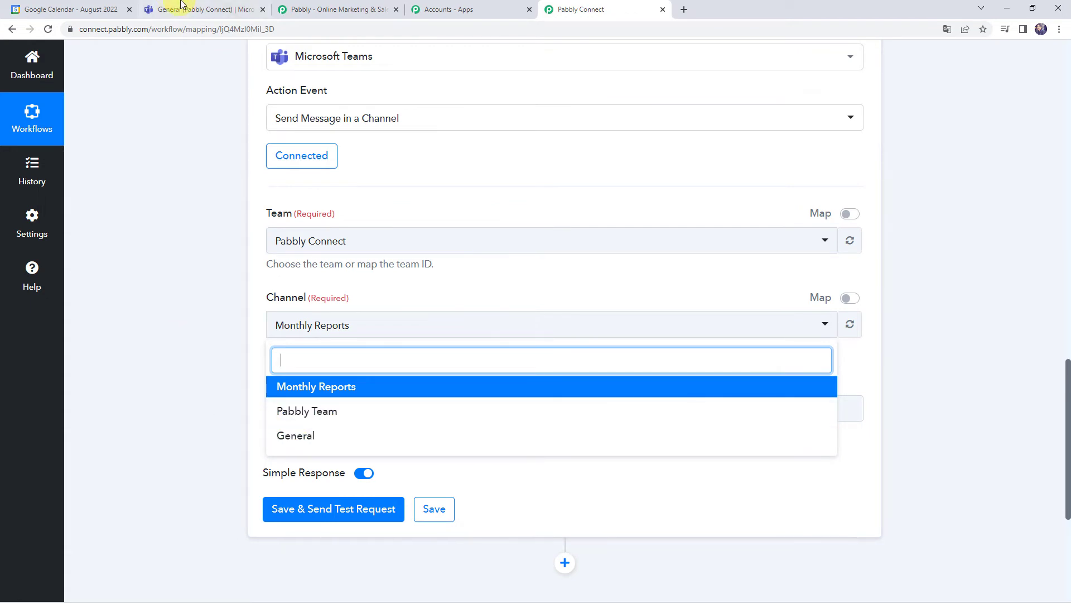
click(201, 9)
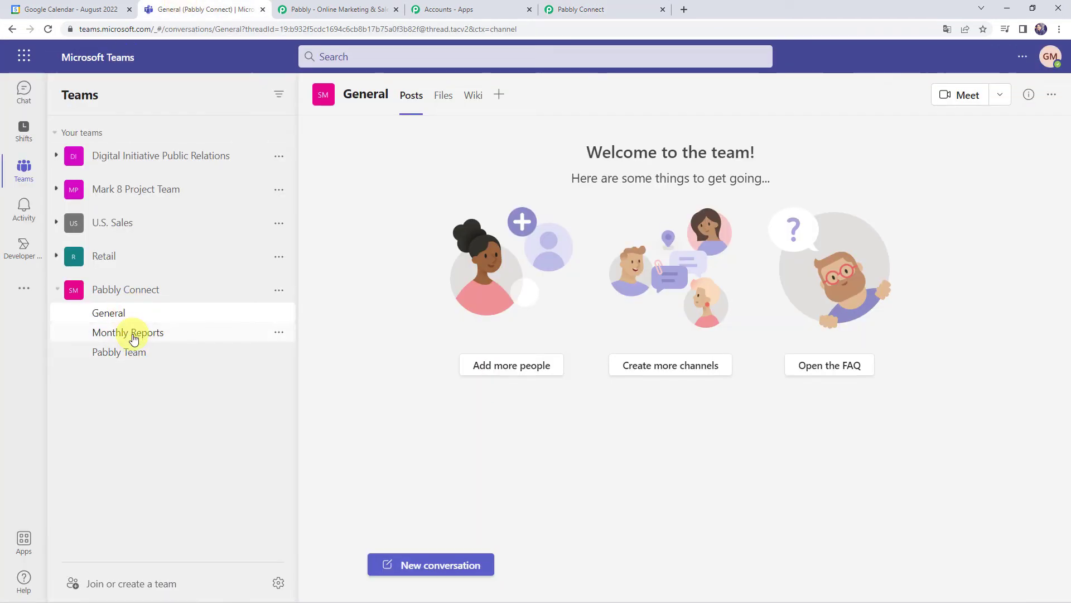
click(592, 8)
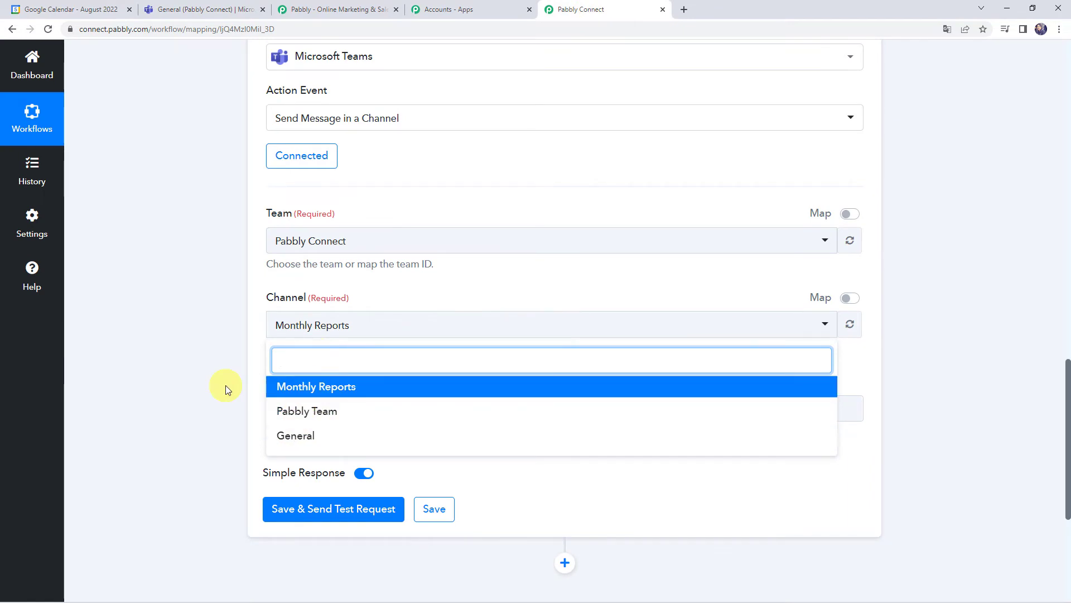
click(317, 417)
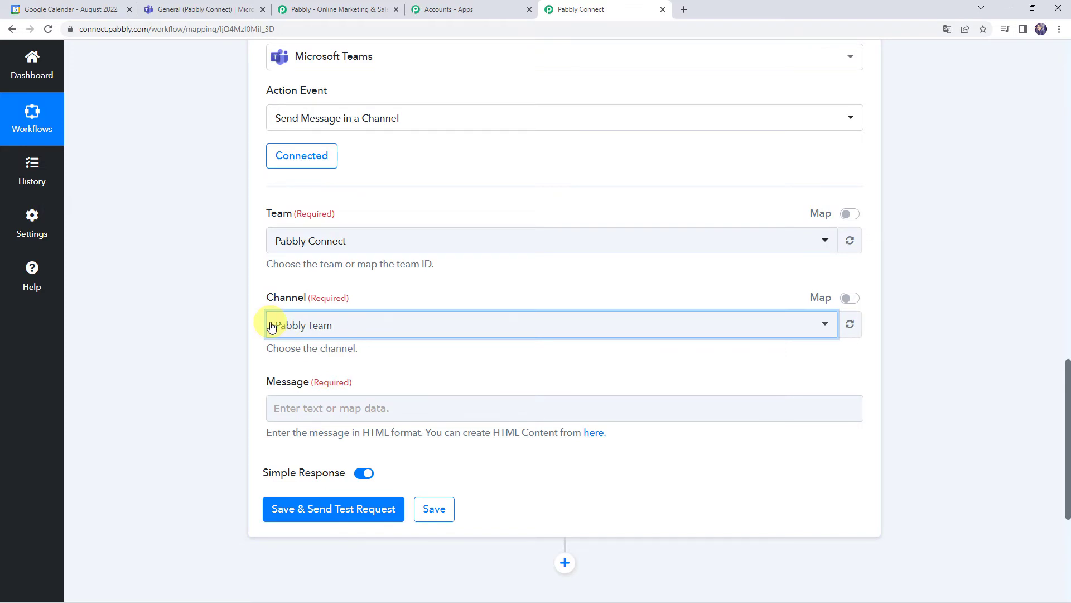
Switch to Microsoft Teams, open the Pabbly Team channel to view its posts, and return to the Pabbly Connect workflow
click(173, 8)
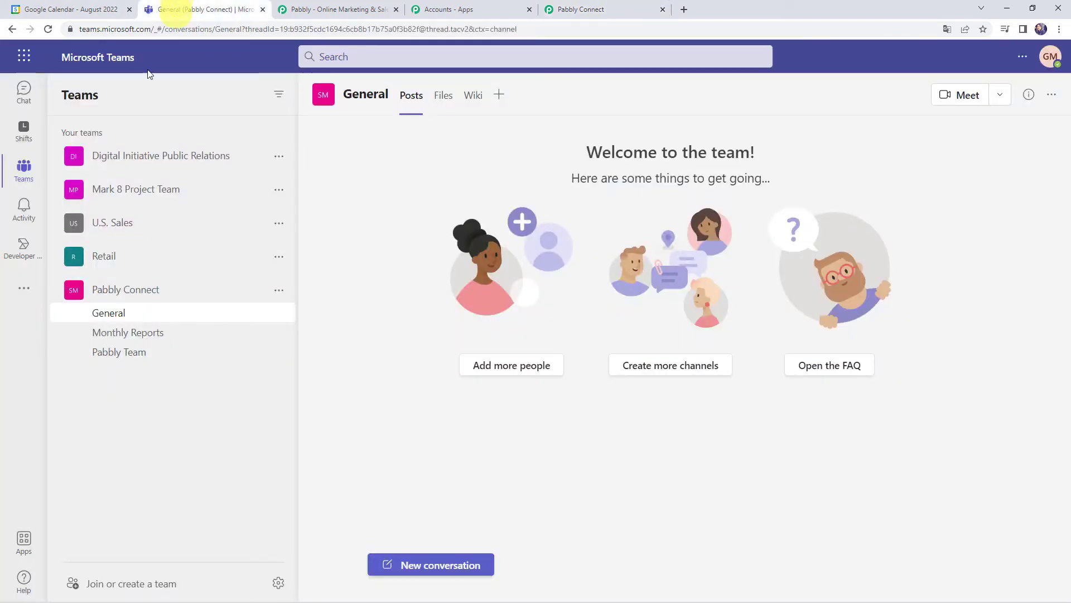
click(112, 352)
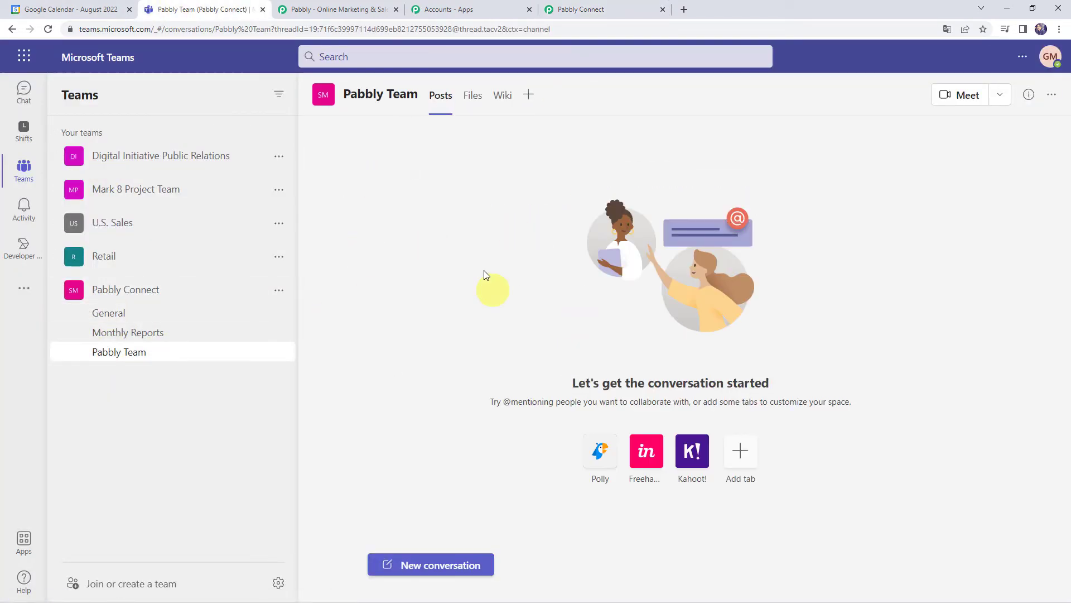
click(602, 3)
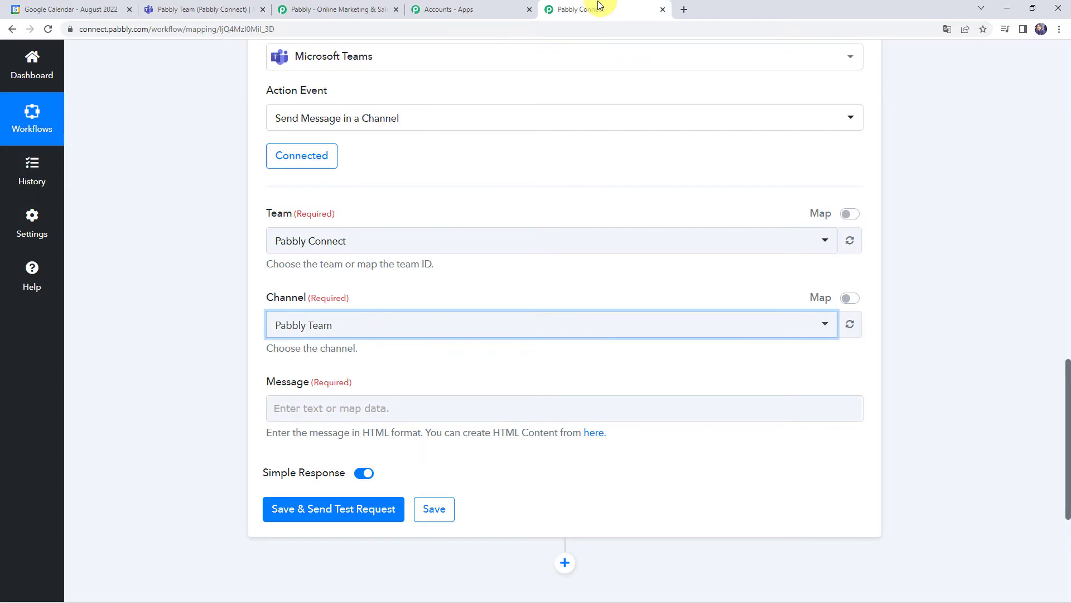
Write the message text "New Event Created" with separate lines for "Event Name:", "Event Date:" and "Event Description:"
click(300, 407)
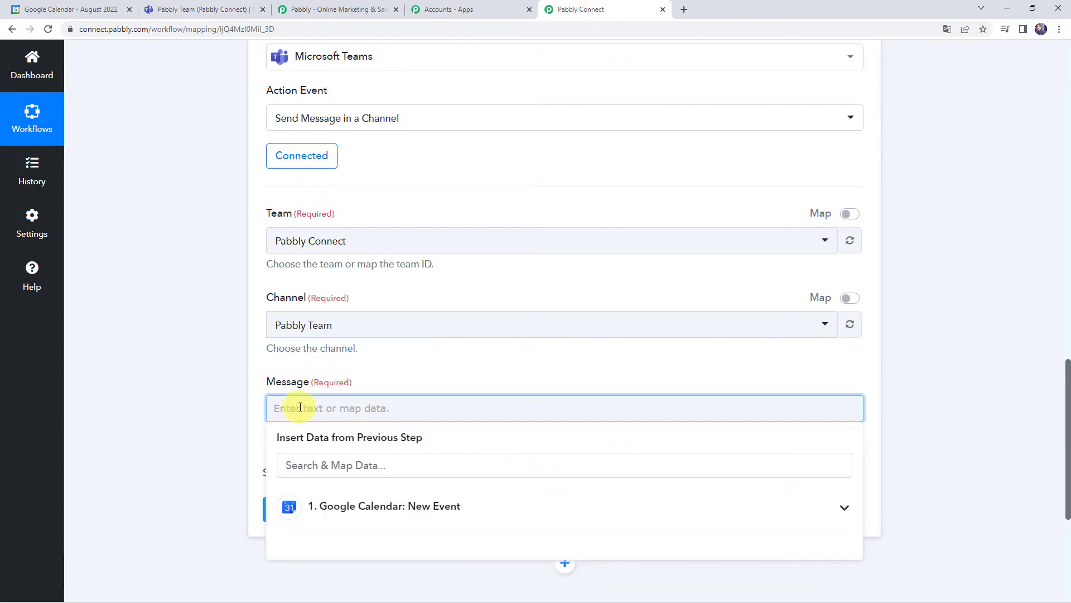
text(New Event Created)
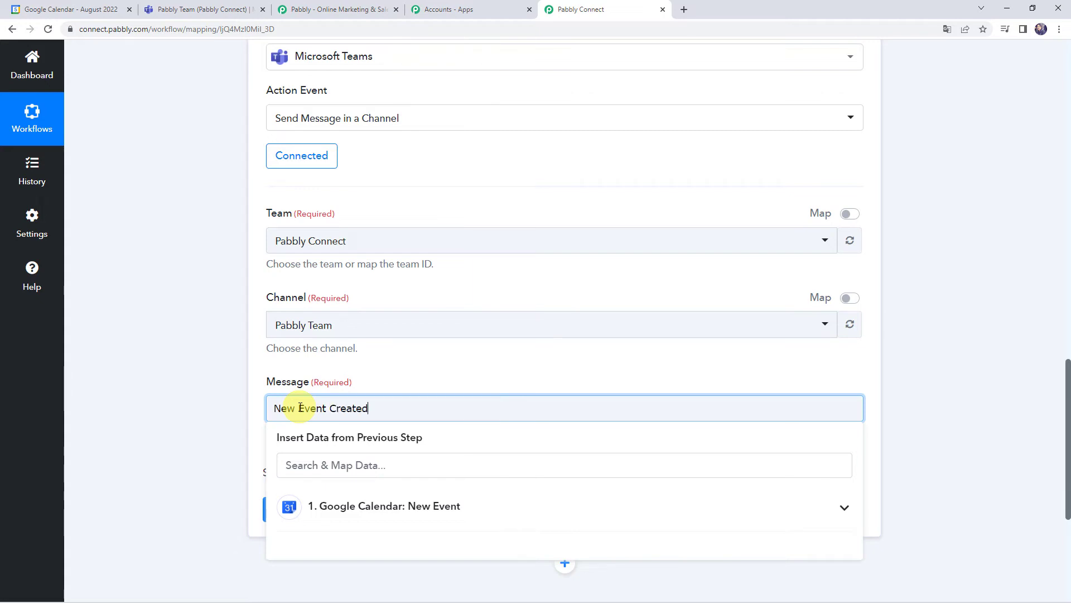
key(Return)
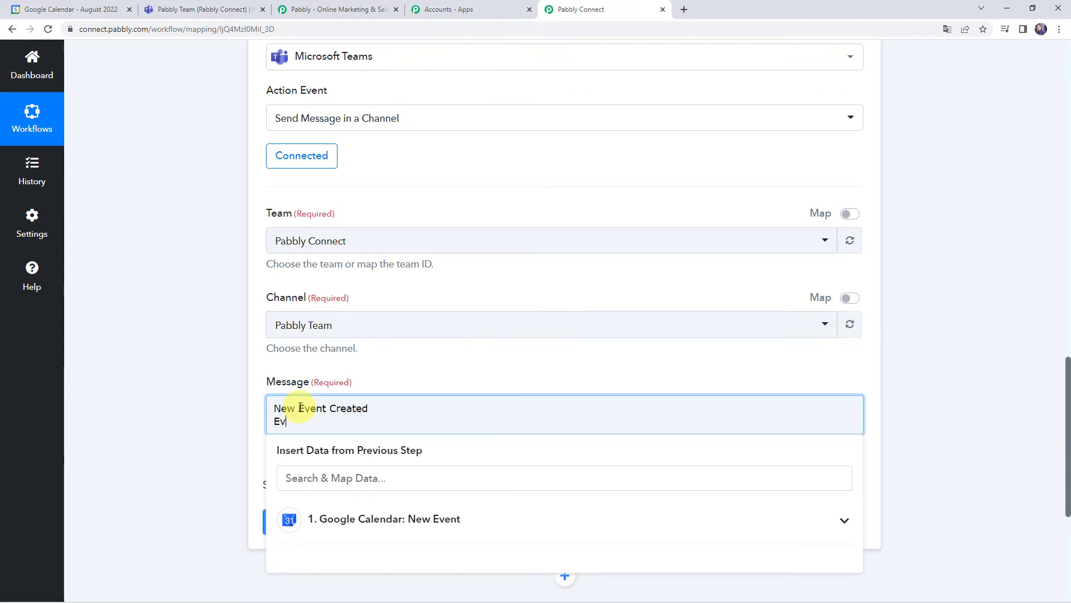
text(Event Na)
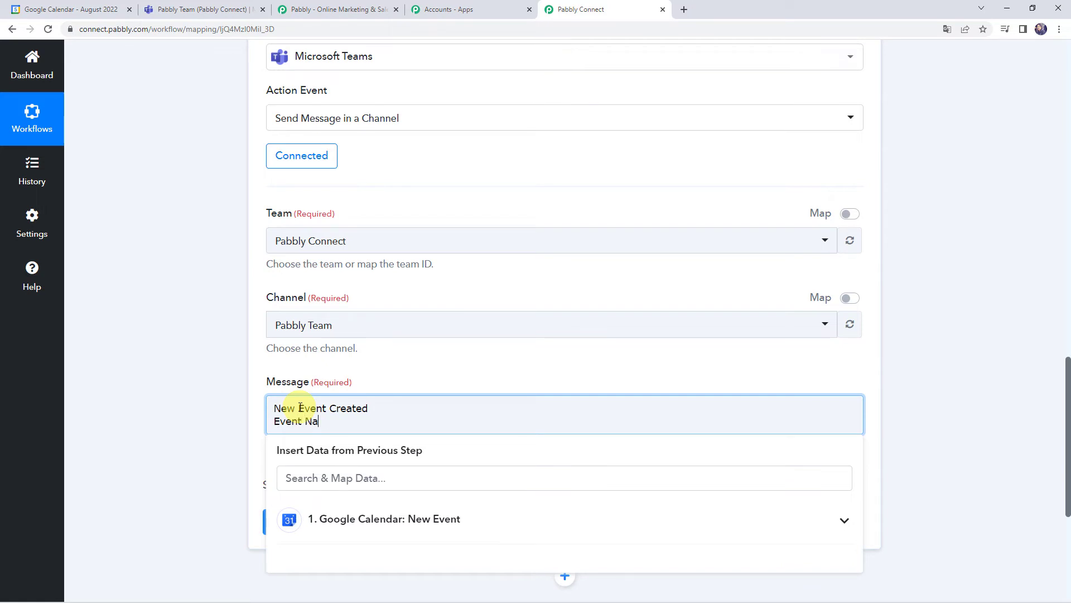
text(me)
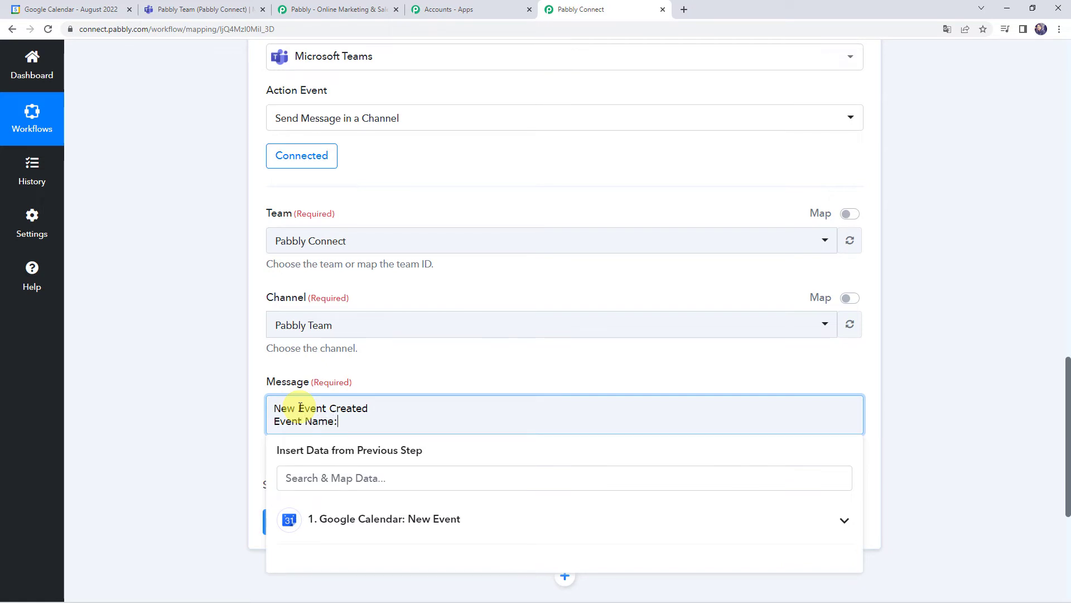
text(:)
key(Return)
text(Ev)
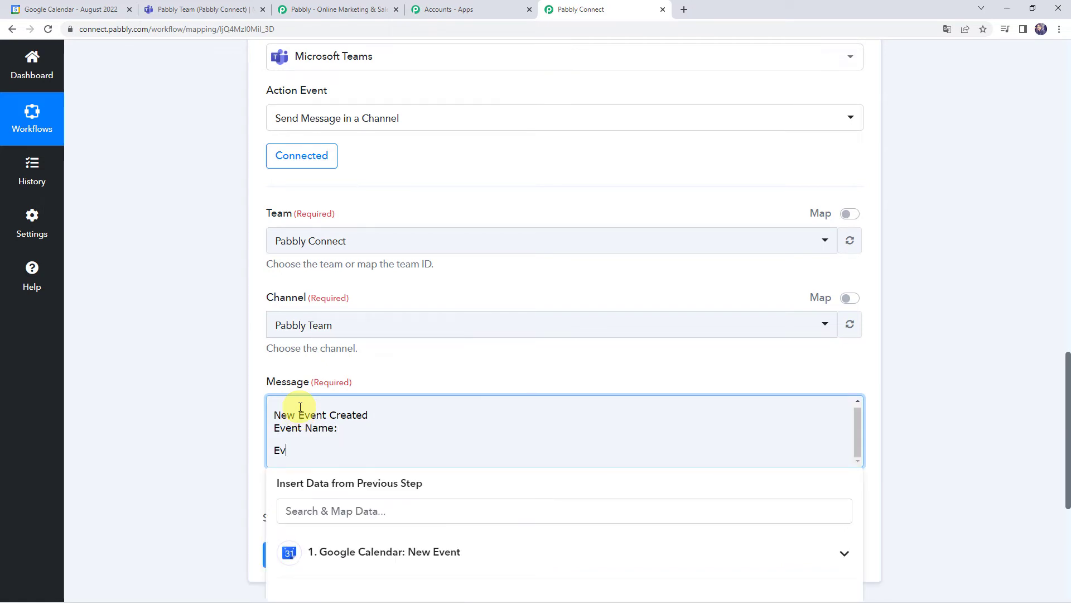
text(ent)
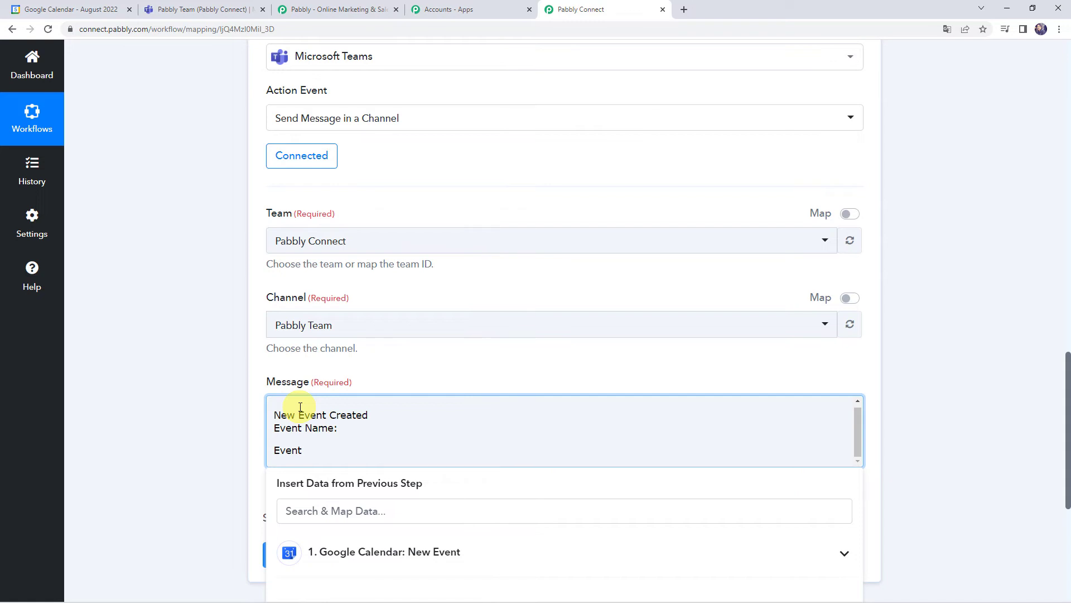
text( Date:)
key(Return)
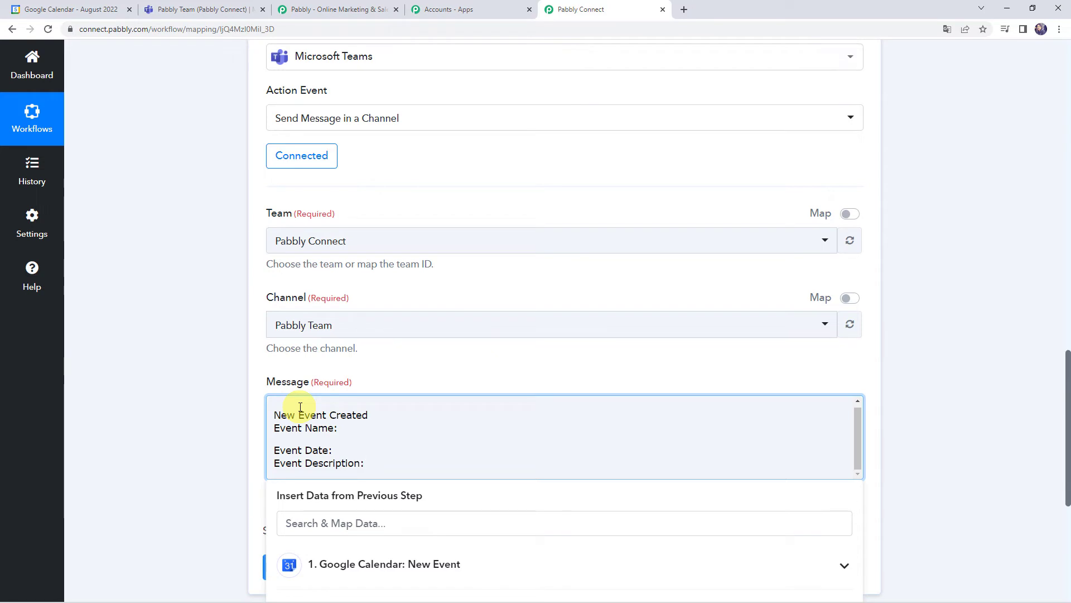
Remove the gap between the message's Event Name and Event Date lines and add a blank line below "New Event Created"
click(274, 450)
key(BackSpace)
key(BackSpace)
key(Return)
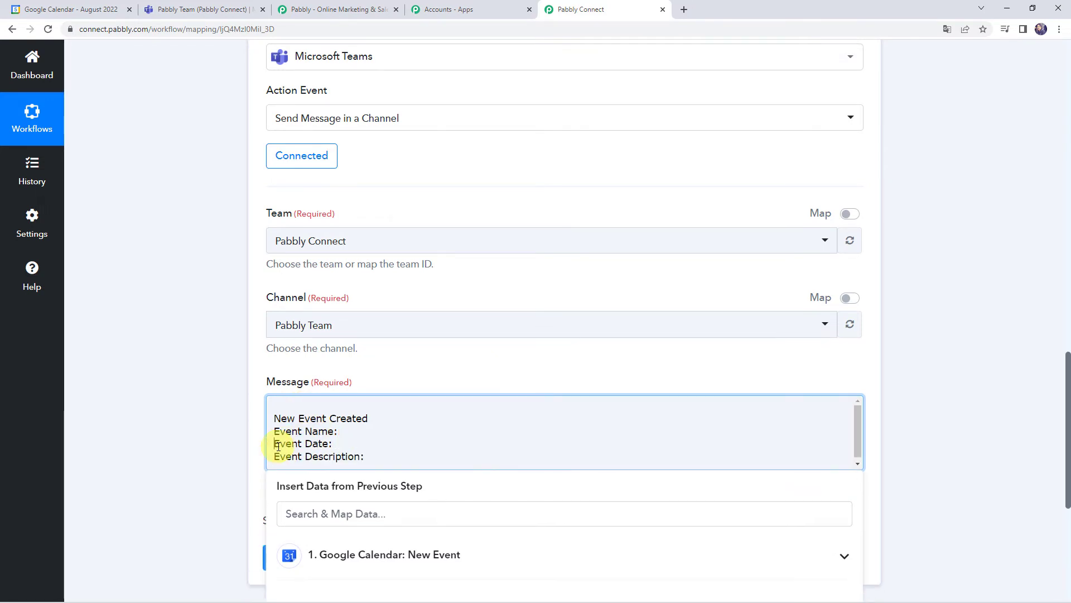
click(390, 420)
key(Return)
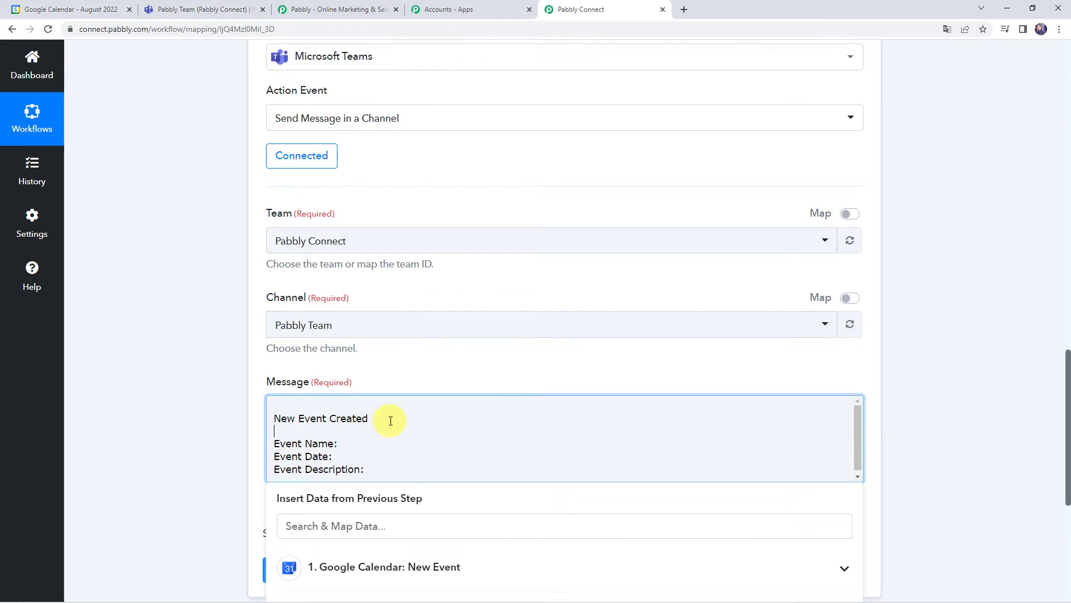
Review the Google Calendar trigger response and map its Summary value after "Event Name:" in the message
scroll(115, 306, up, 15)
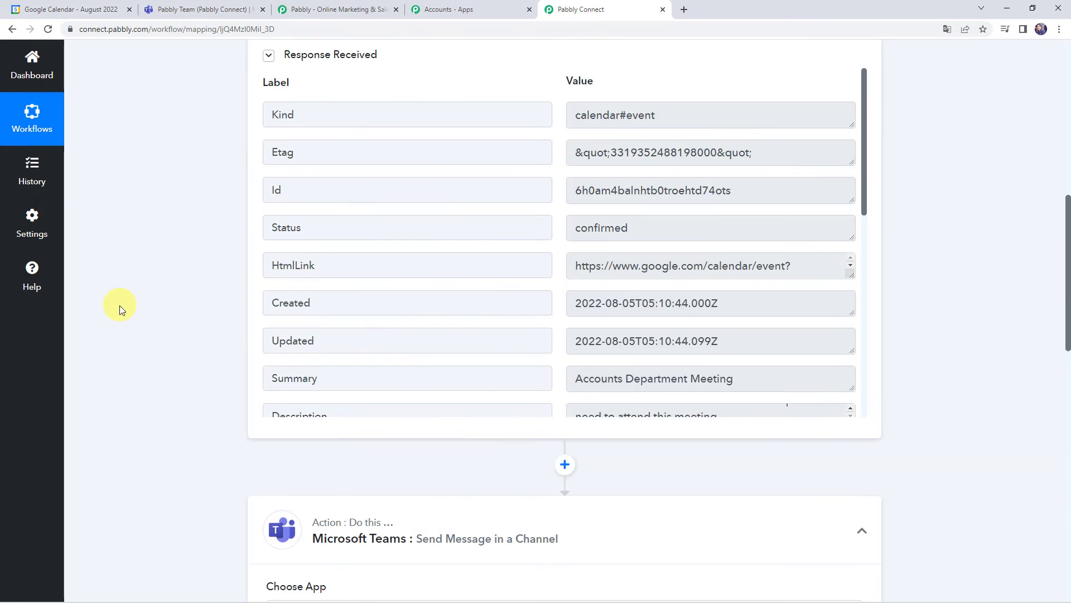
scroll(626, 335, up, 4)
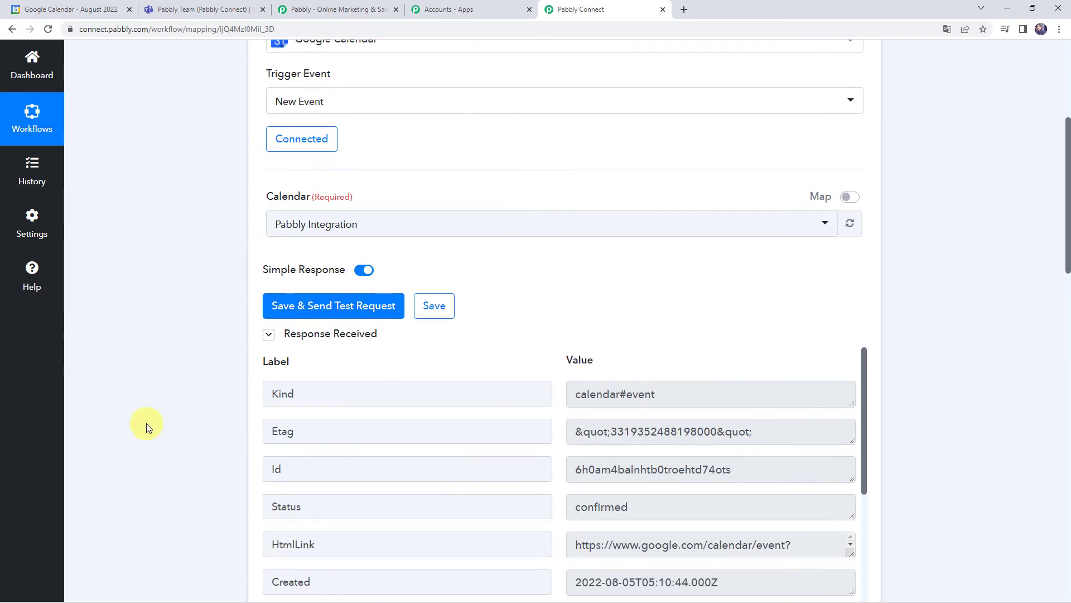
scroll(200, 405, down, 3)
scroll(654, 390, down, 4)
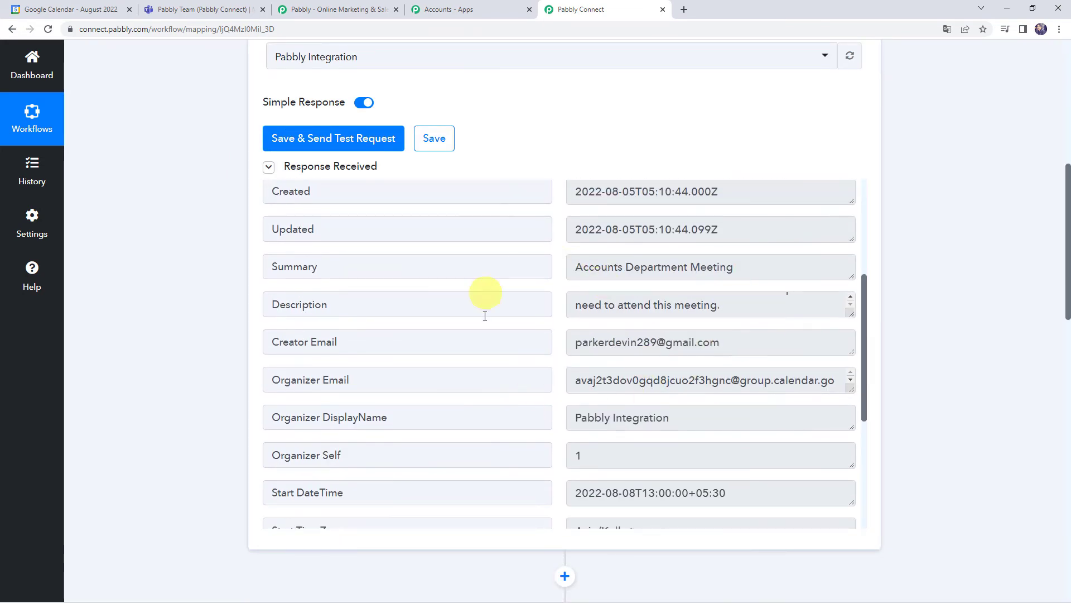
scroll(192, 365, down, 15)
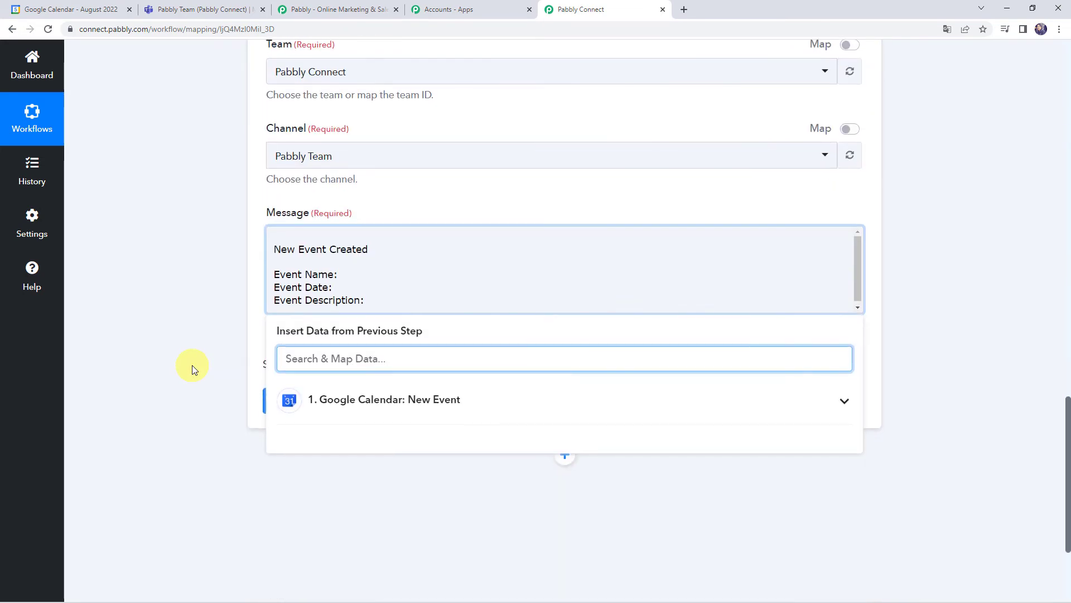
click(338, 274)
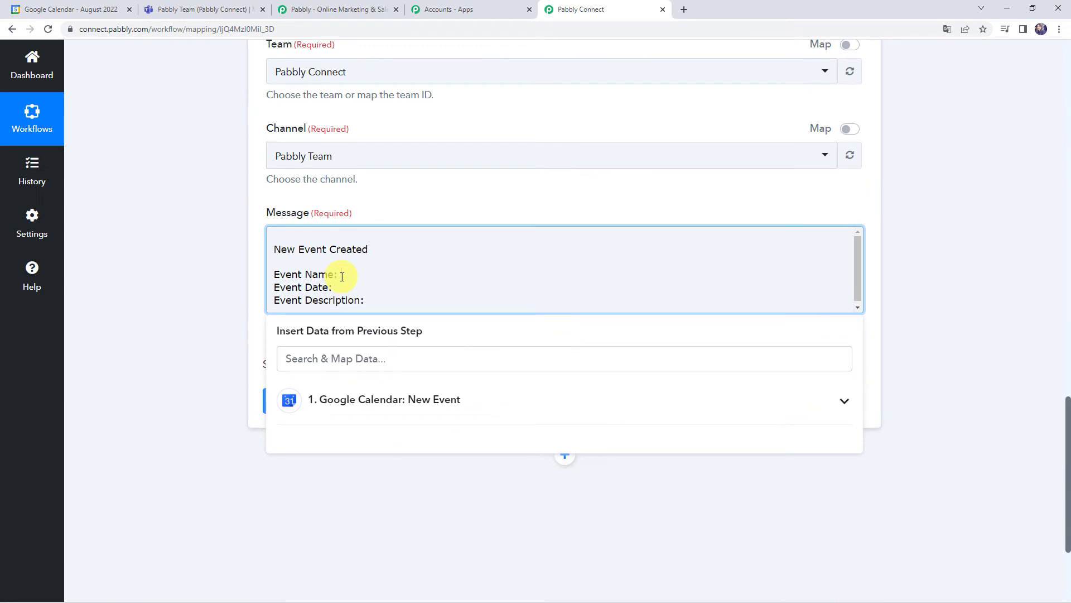
click(355, 401)
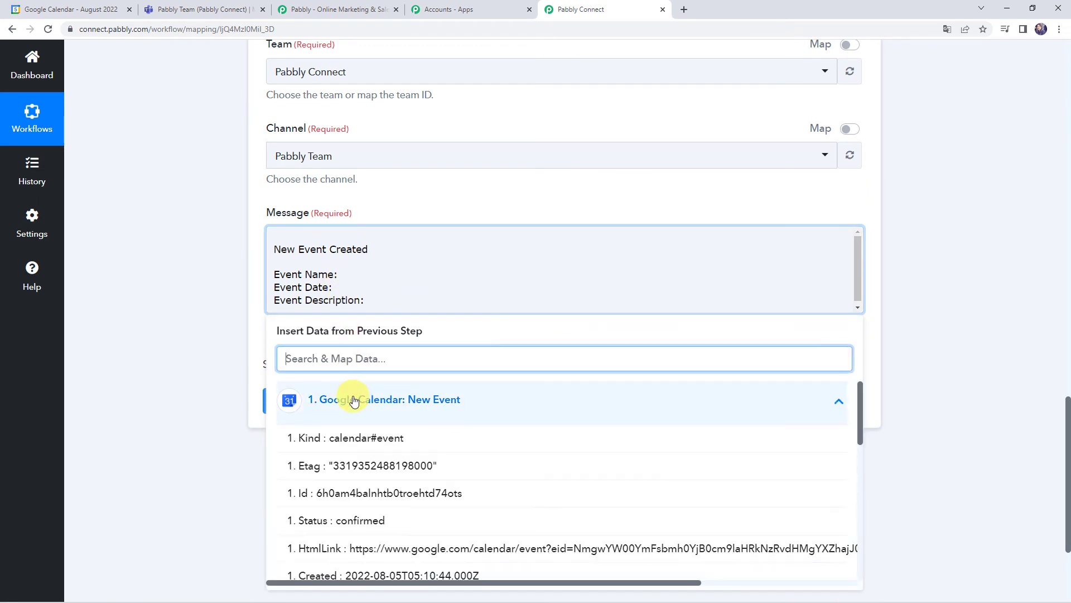
scroll(348, 463, down, 3)
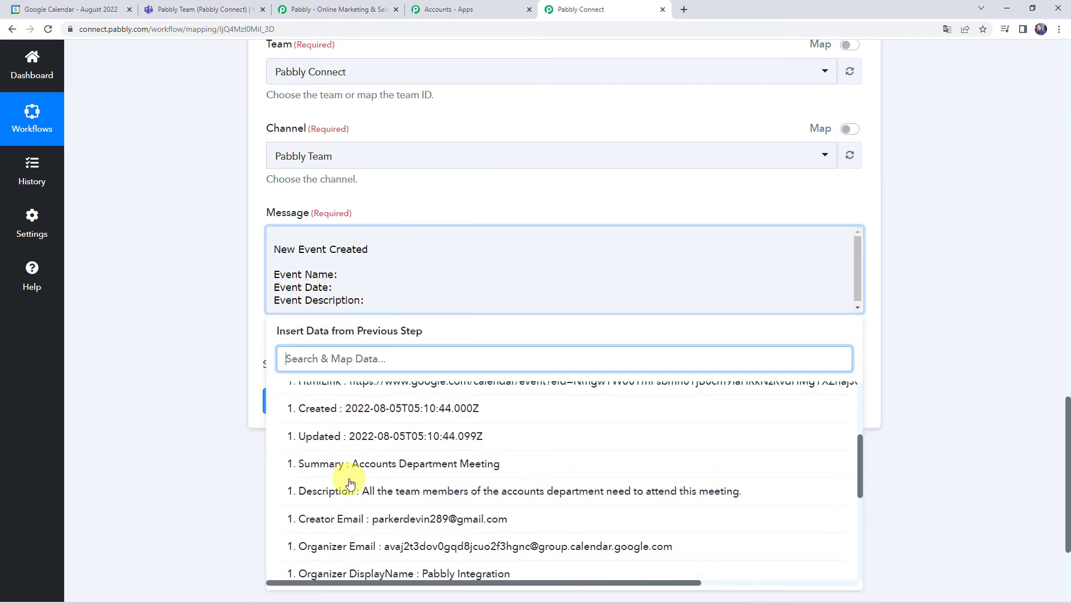
click(402, 464)
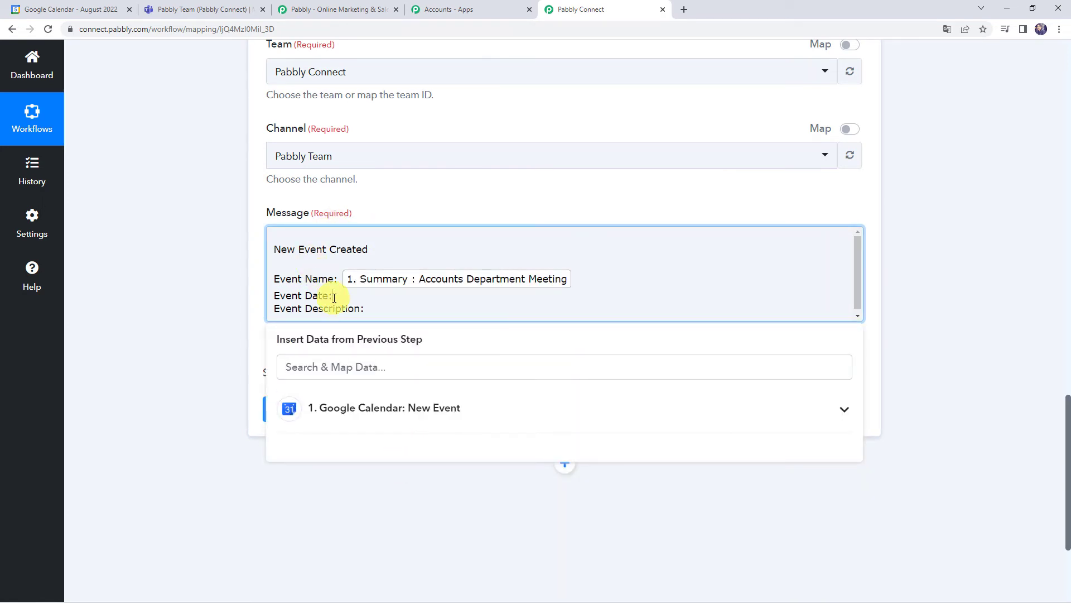
Search the trigger data for "date" and map Start DateTime after "Event Date:" in the message
click(362, 409)
scroll(363, 435, down, 2)
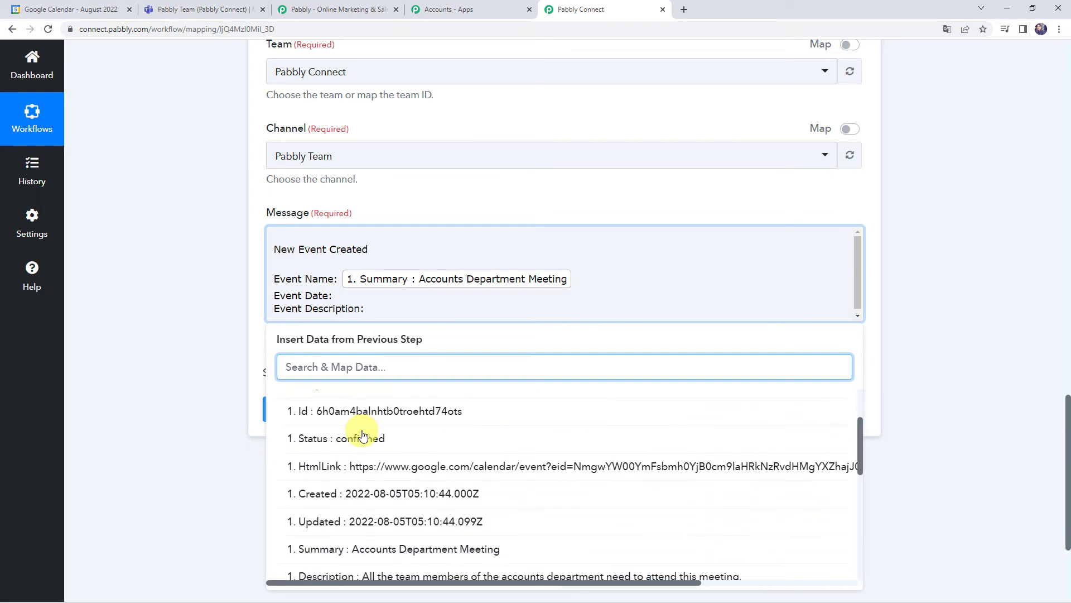
text(date)
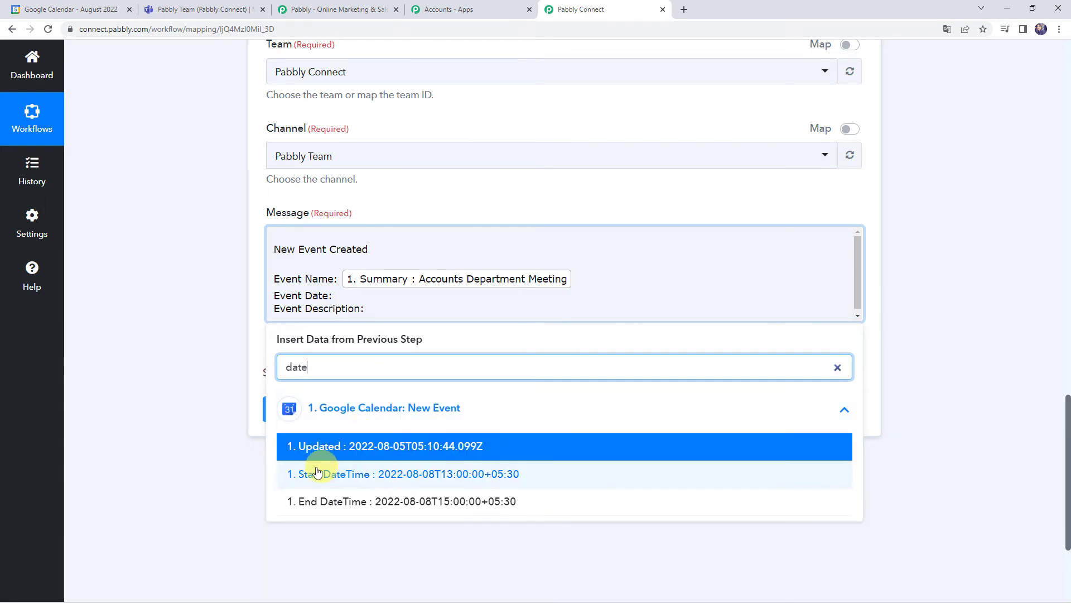
click(364, 478)
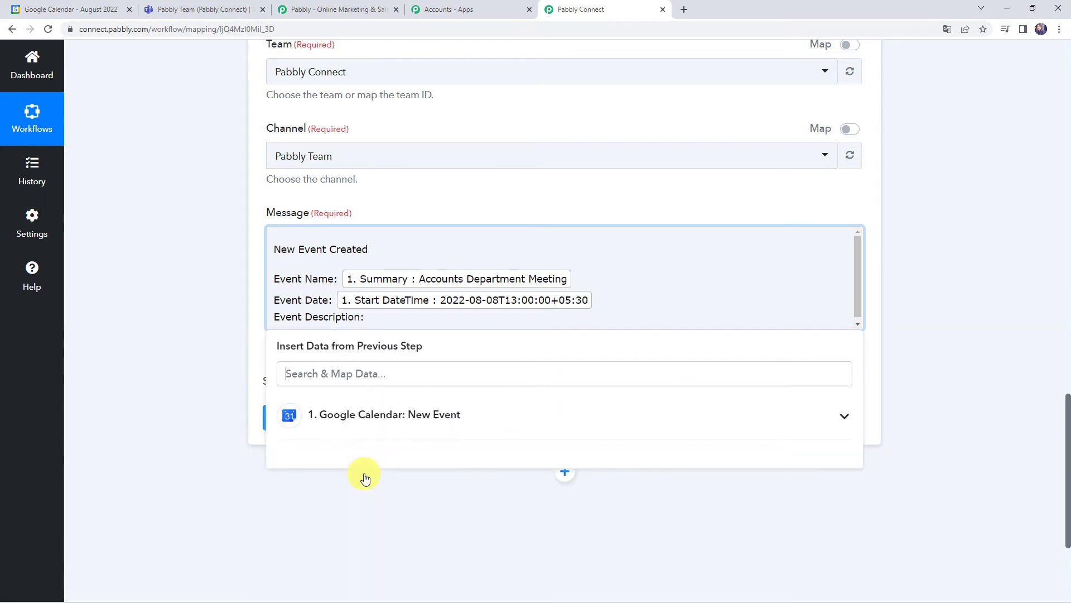
Map the Google Calendar event's Description value after "Event Description:" in the message
click(355, 415)
scroll(358, 485, down, 6)
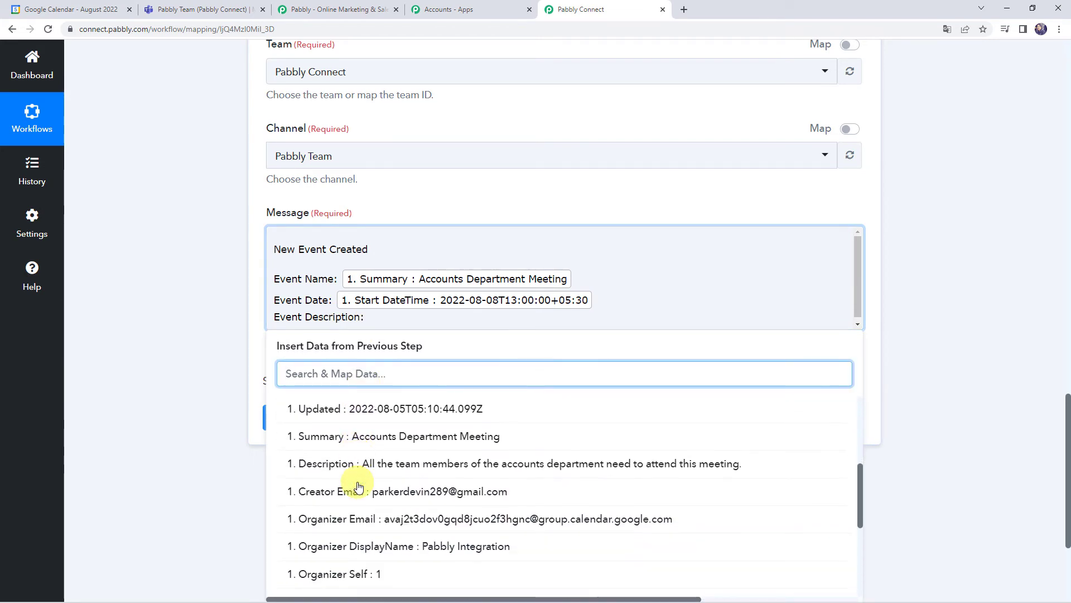
scroll(358, 480, up, 3)
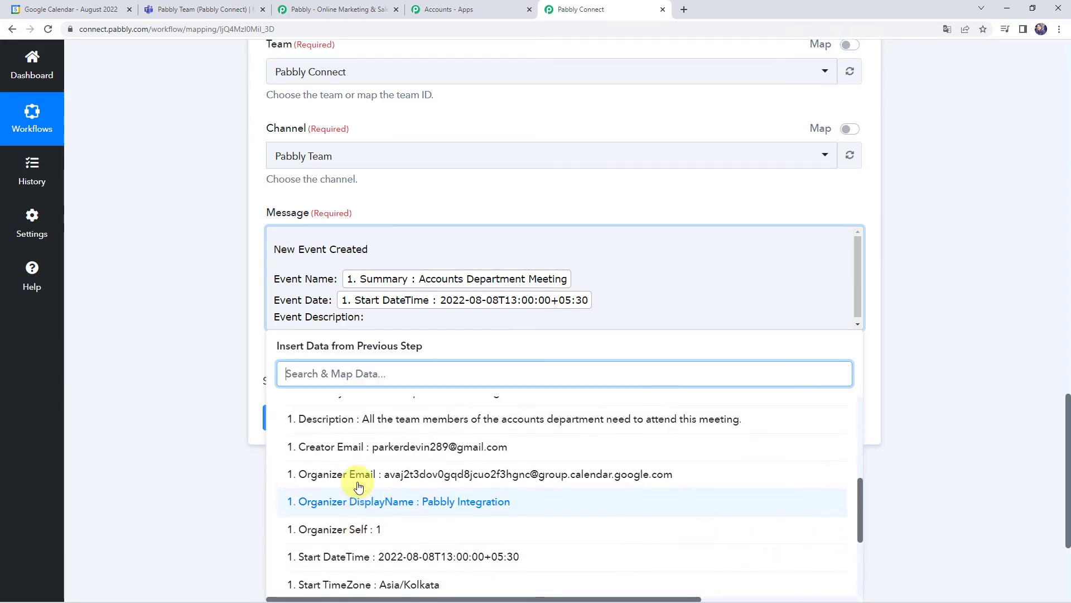
click(459, 422)
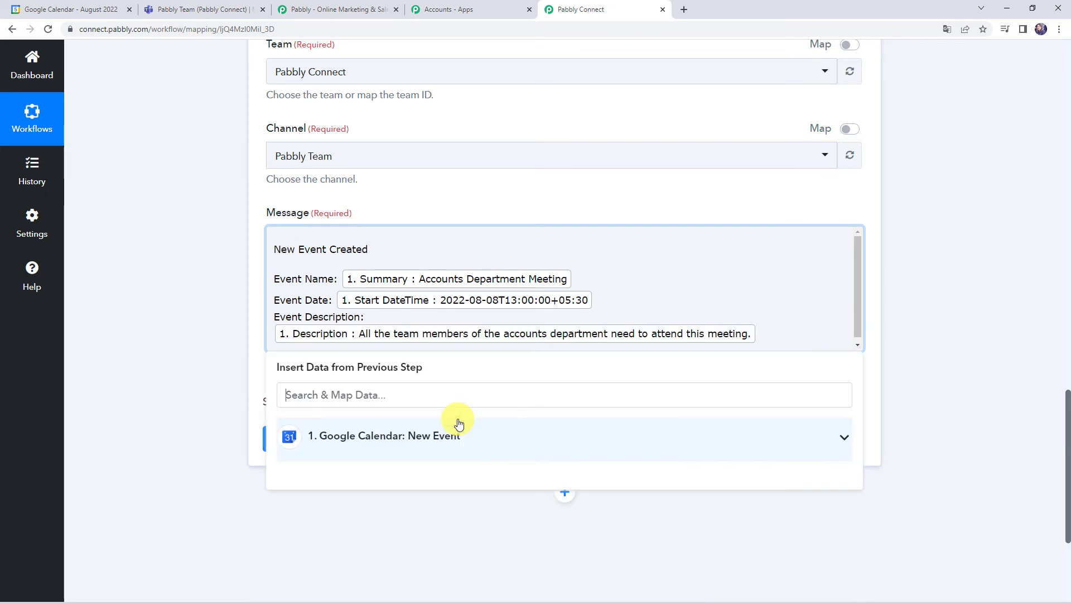
Save the Teams message action with a test request and check the posted message in the Pabbly Team channel in Microsoft Teams
click(174, 355)
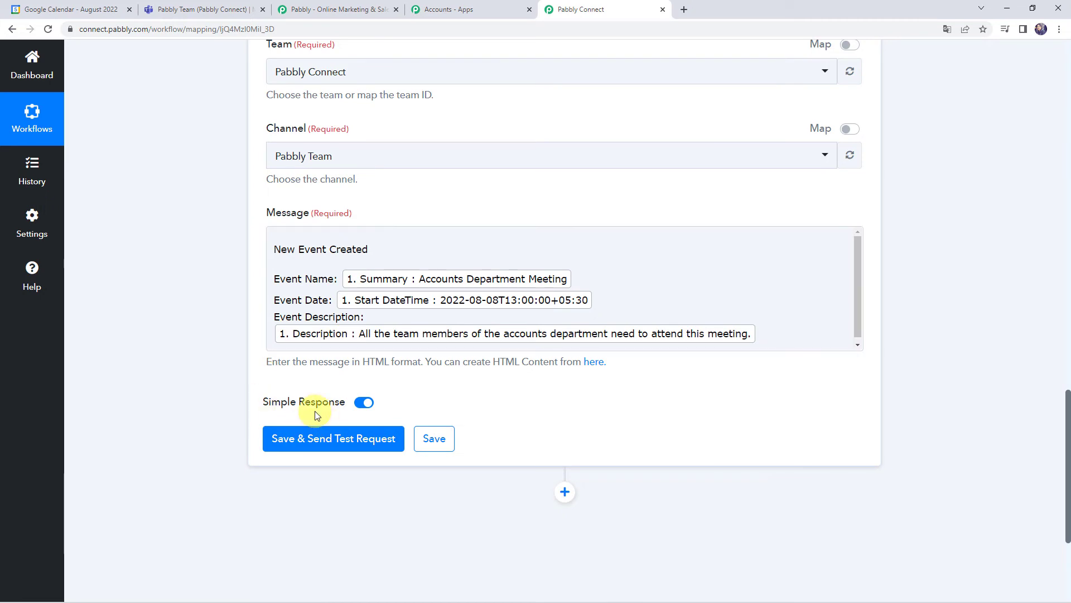
click(304, 439)
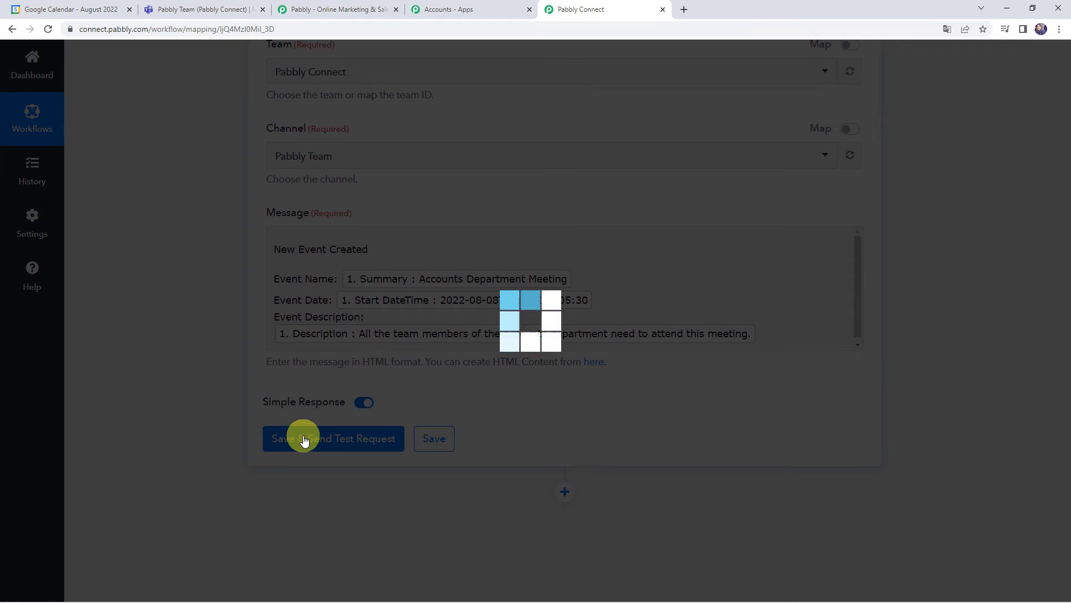
scroll(228, 390, down, 3)
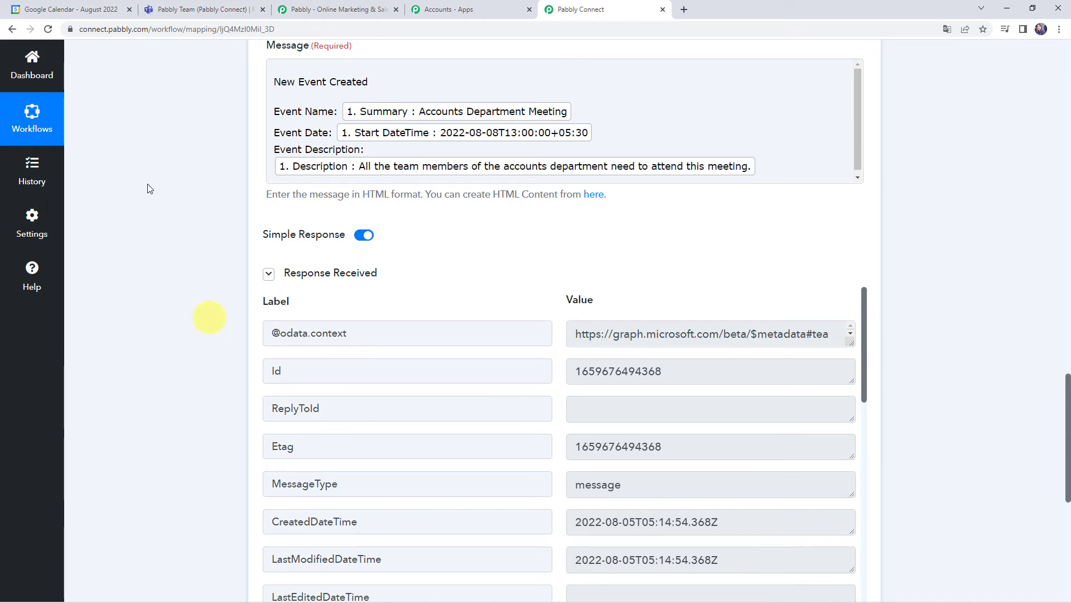
click(218, 7)
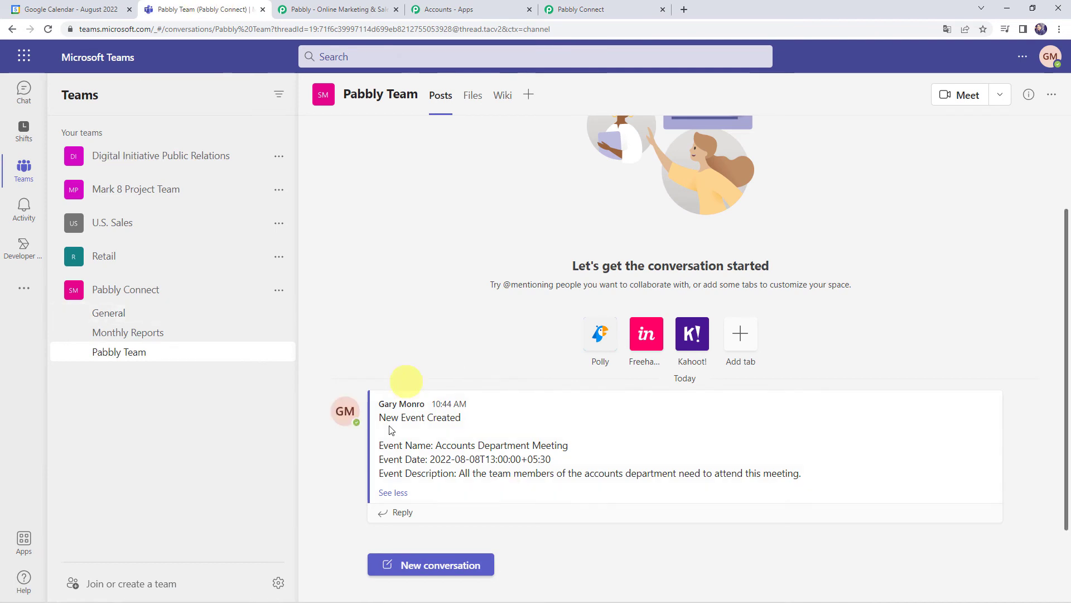
drag(381, 421, 480, 420)
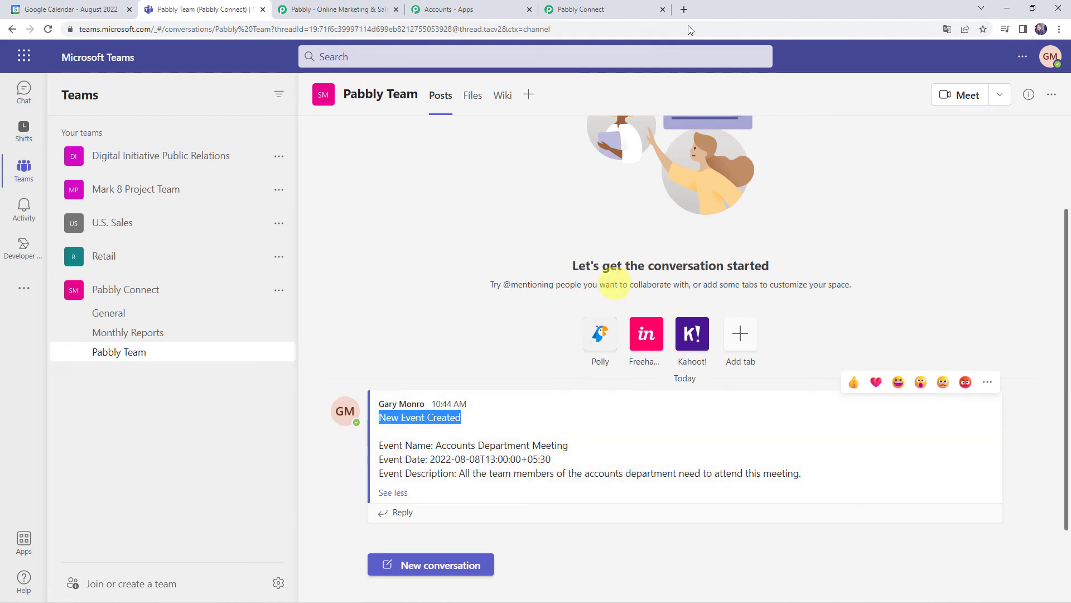
Return to Pabbly Connect, save the Microsoft Teams action and review the Google Calendar trigger response
click(614, 8)
scroll(210, 342, down, 4)
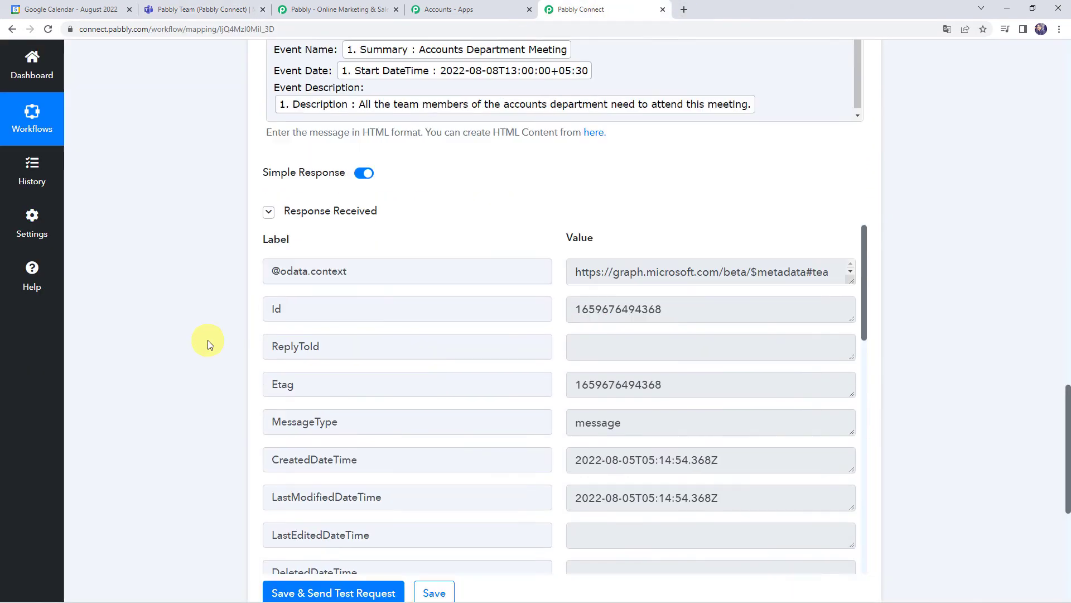
click(423, 431)
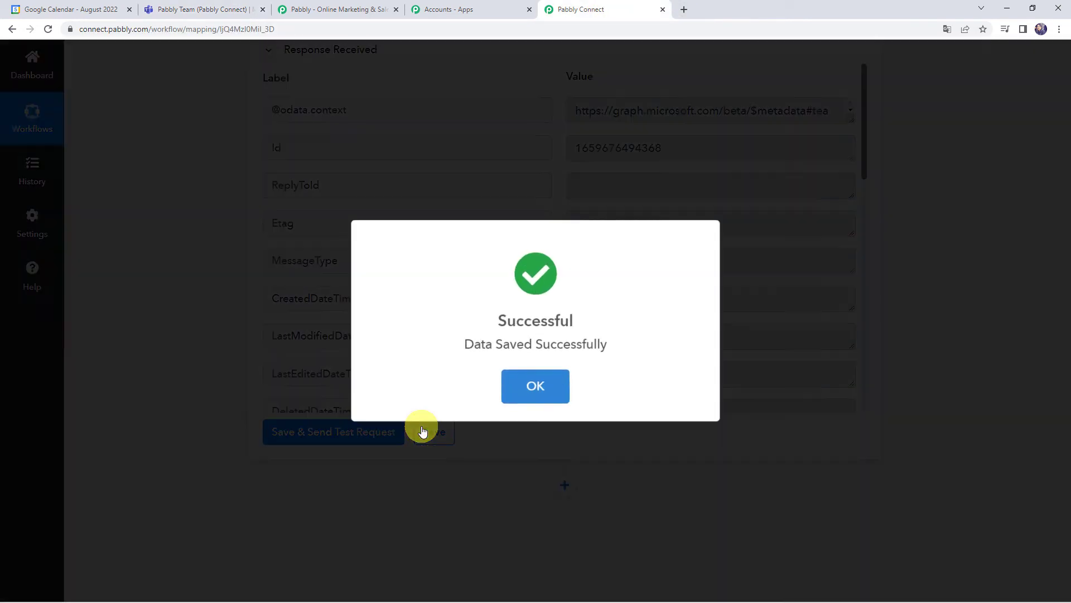
click(521, 384)
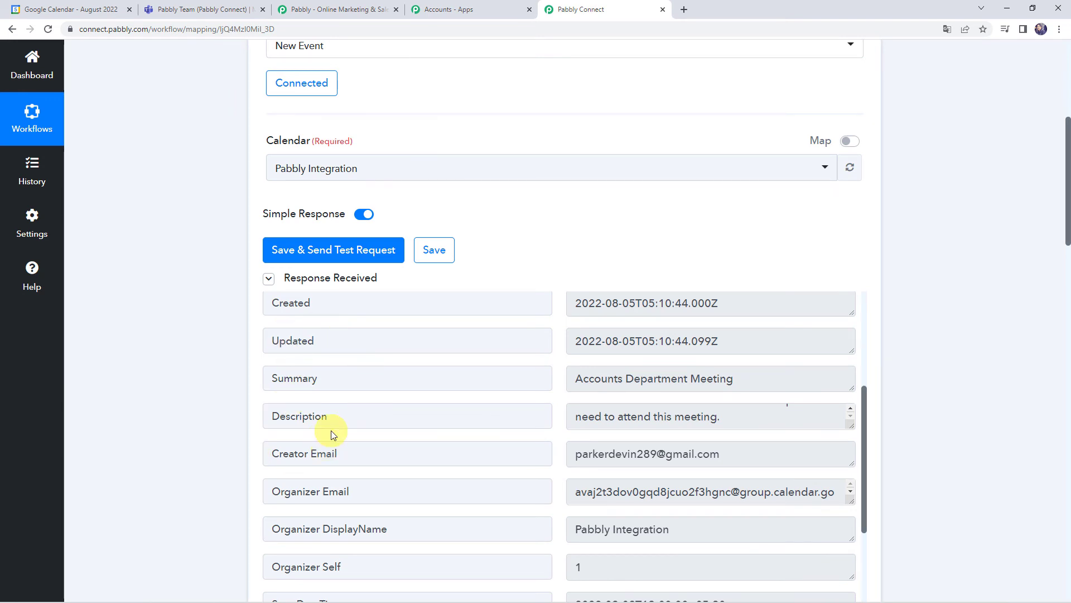
scroll(332, 434, up, 5)
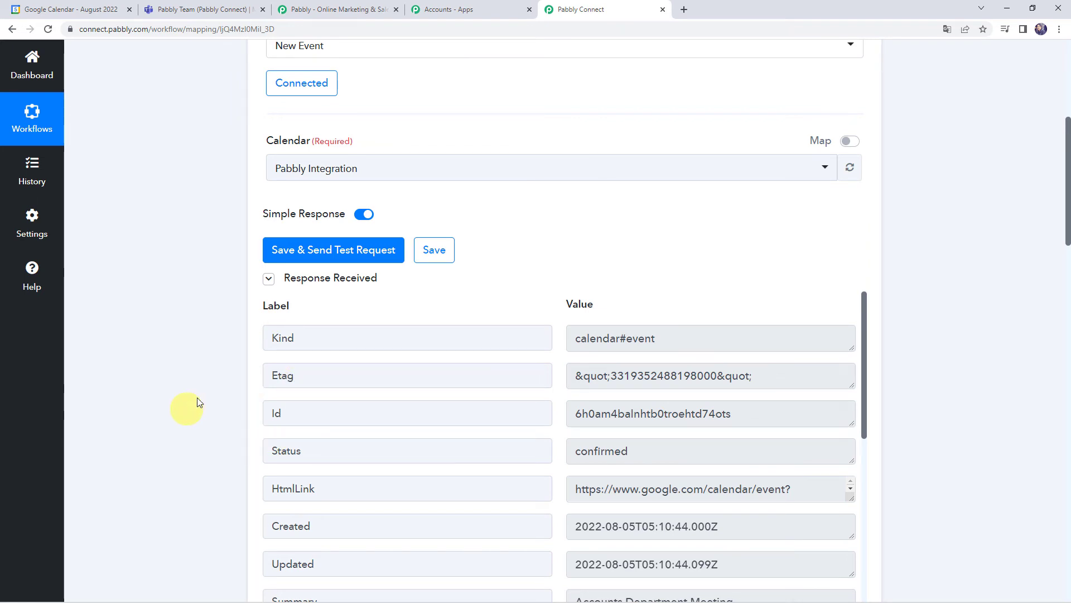
Switch to Google Calendar and start a new event dated Friday, August 12
click(55, 4)
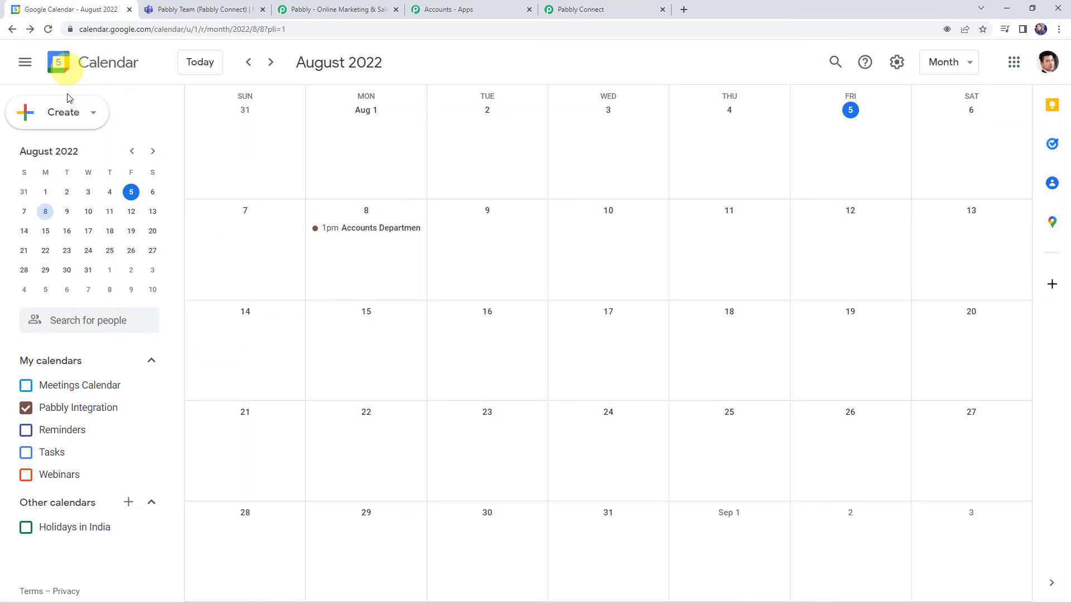
click(69, 115)
click(58, 157)
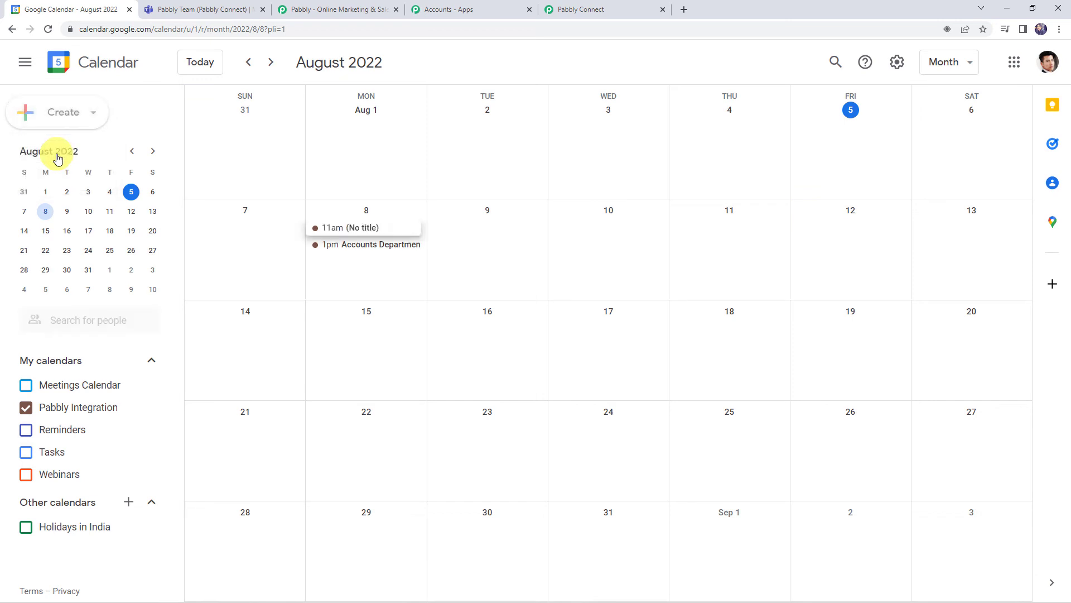
click(540, 267)
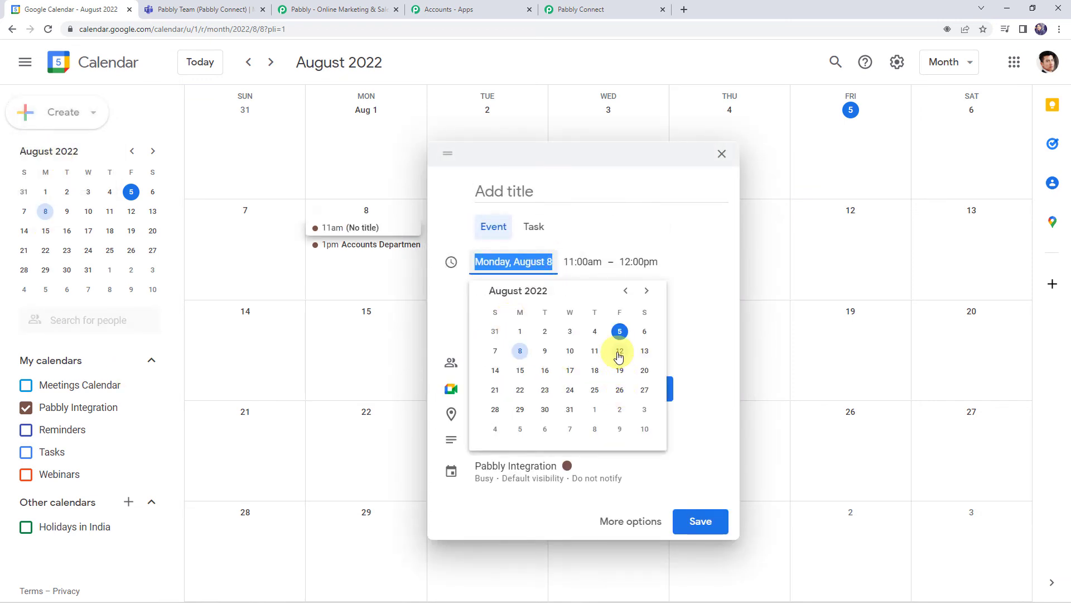
click(619, 351)
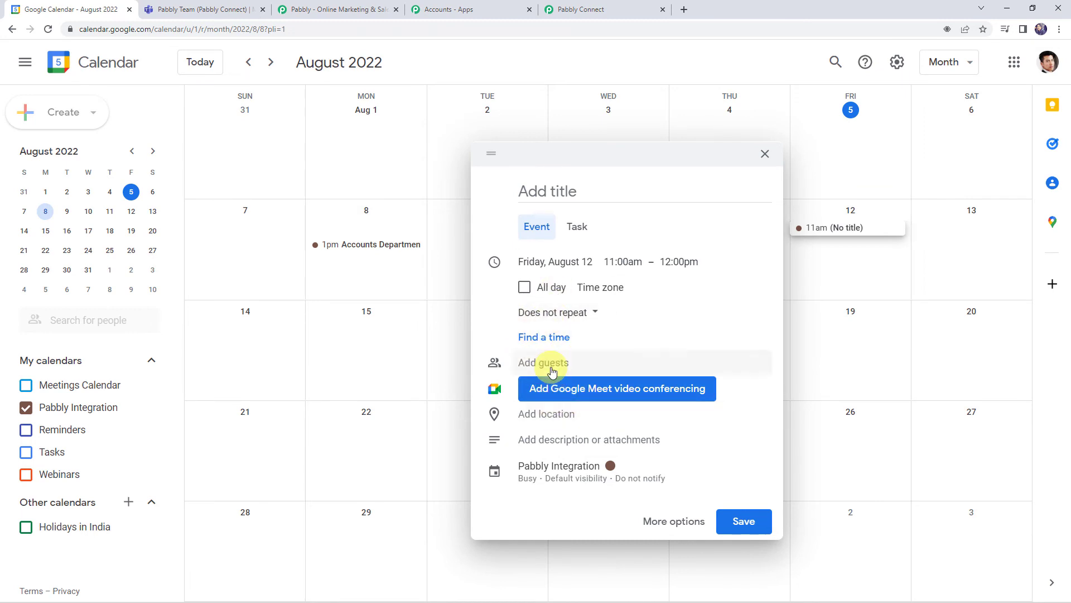
Title the new event "Sales and Marketing Team Meeting" with single spaces between the words
click(547, 191)
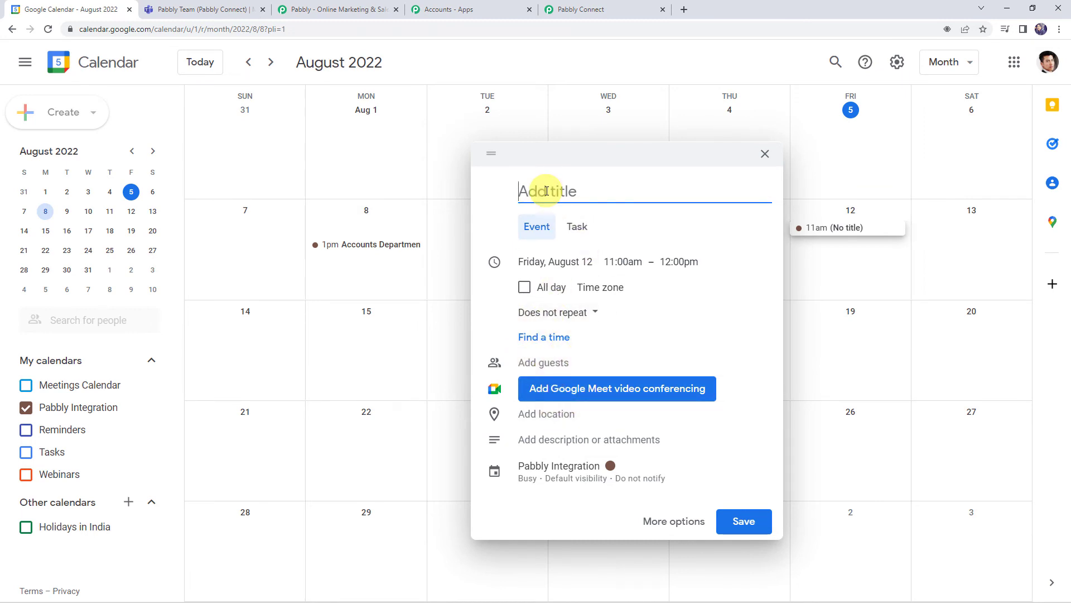
text(Sales and Marke)
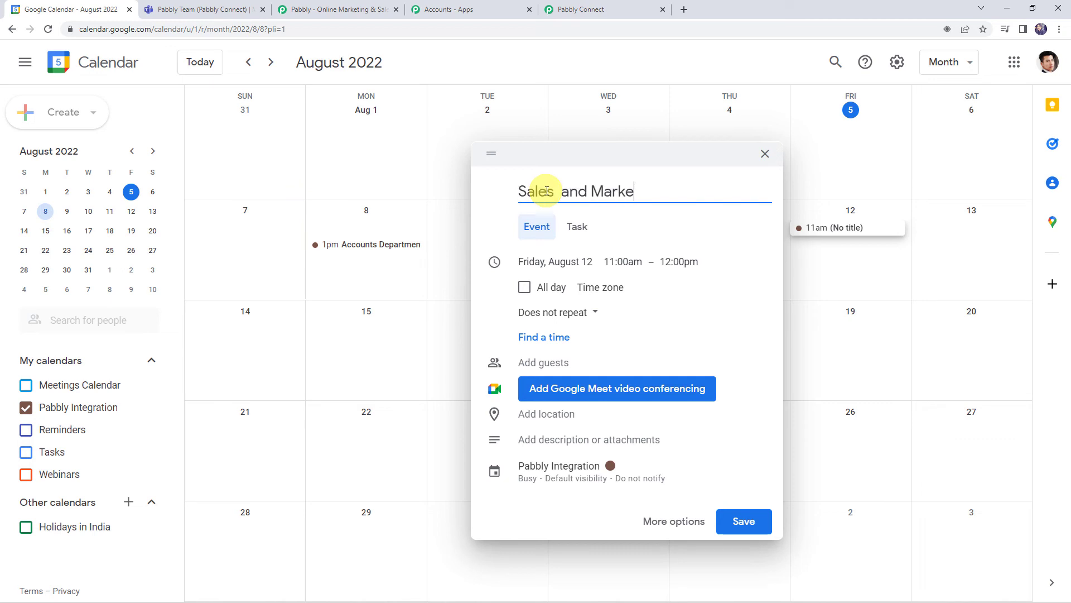
text(ting Team)
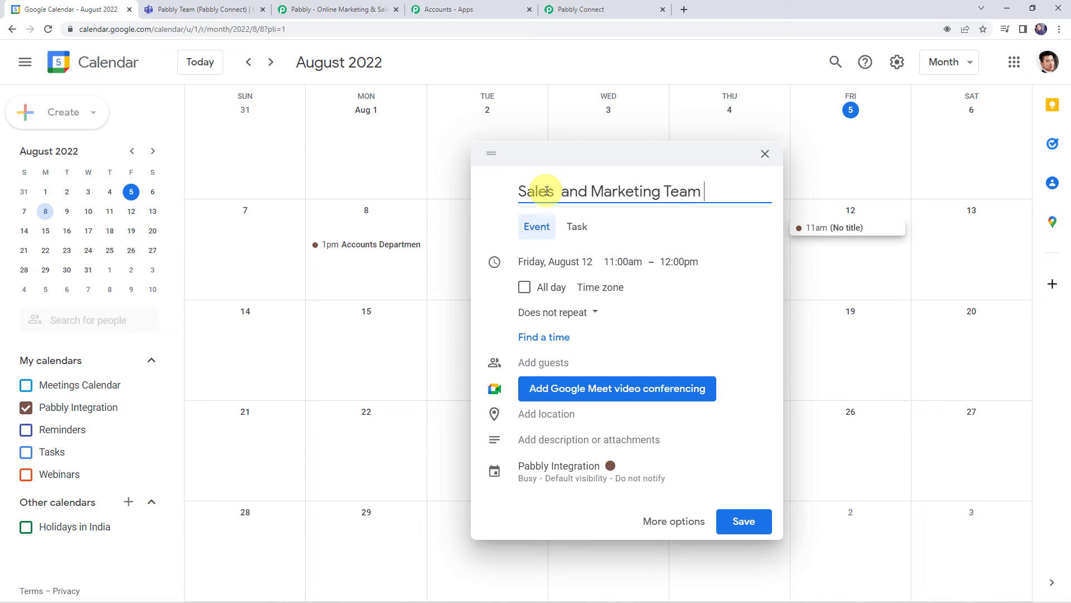
text( Meeting)
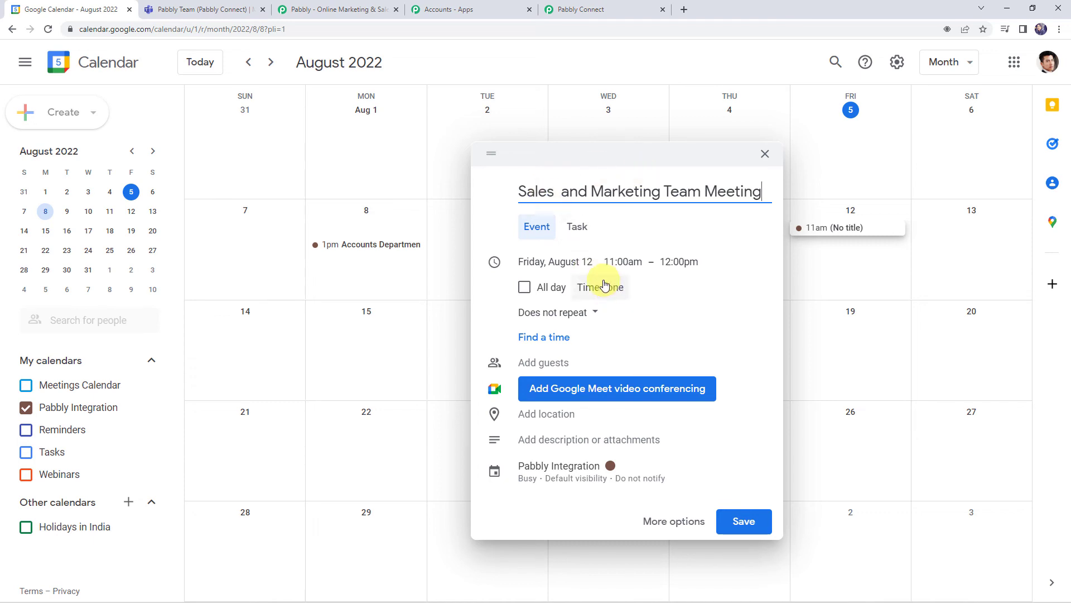
click(545, 436)
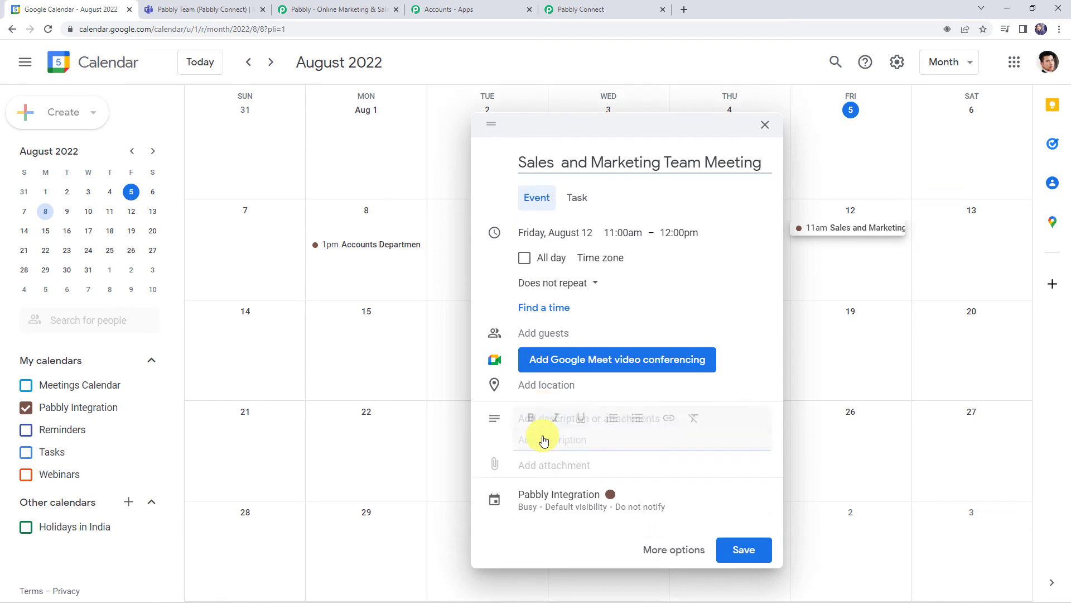
click(562, 153)
key(BackSpace)
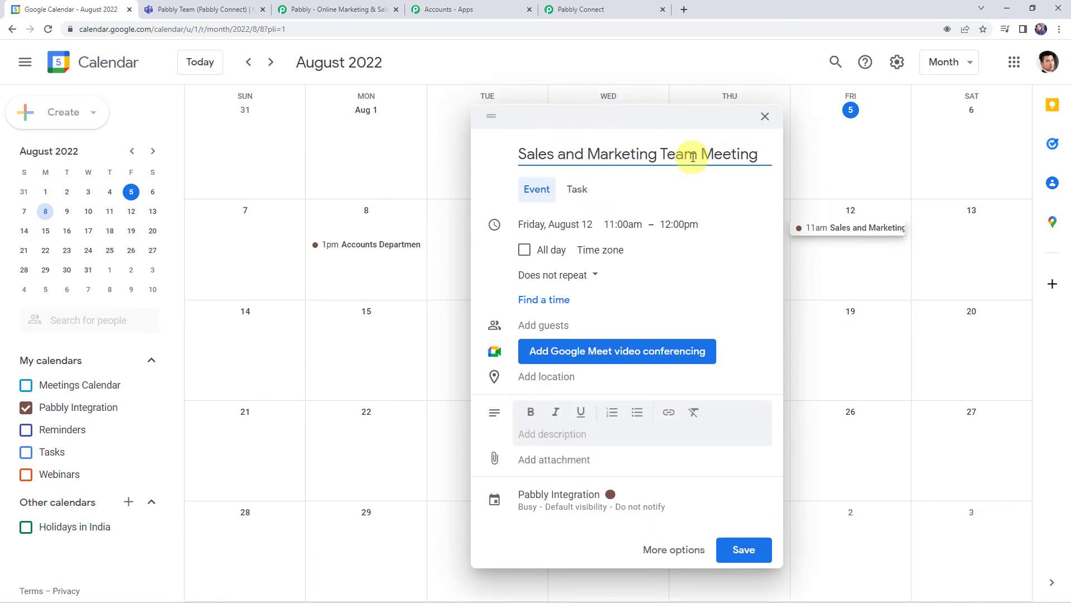
Add the description "Sales and Marketing Team Meeting - All Team Members have to attend the meeting." and save the event
key(ctrl+a)
key(ctrl+c)
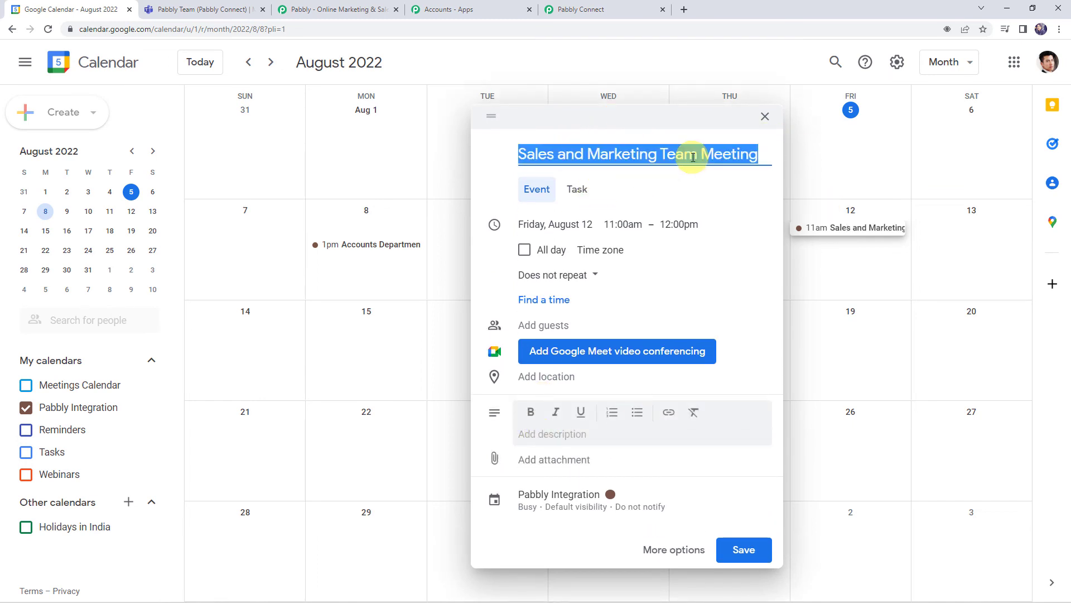
click(561, 435)
key(ctrl+v)
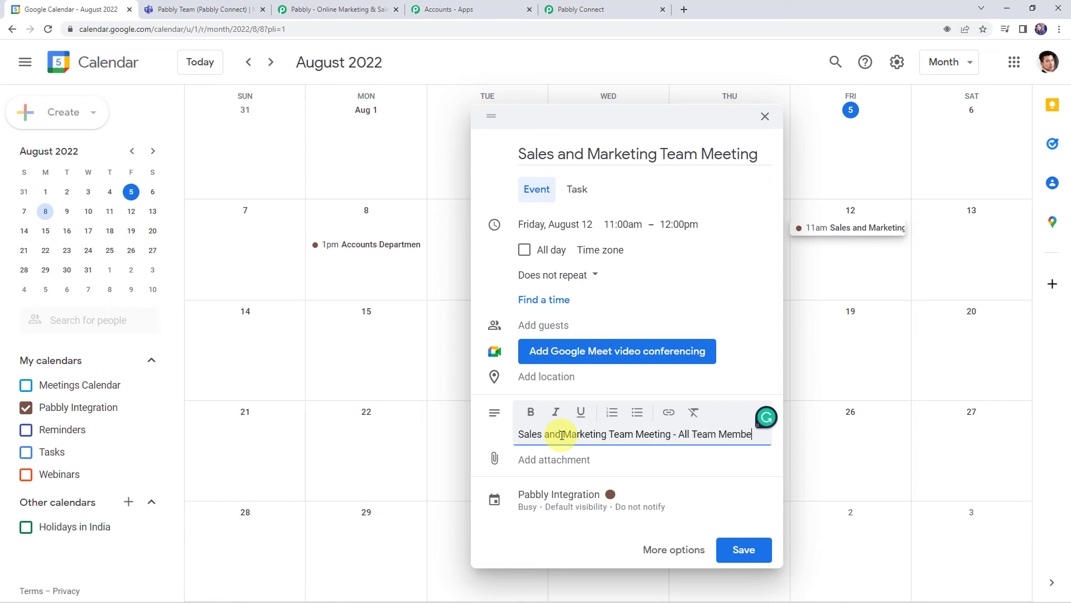
text(have to attend t)
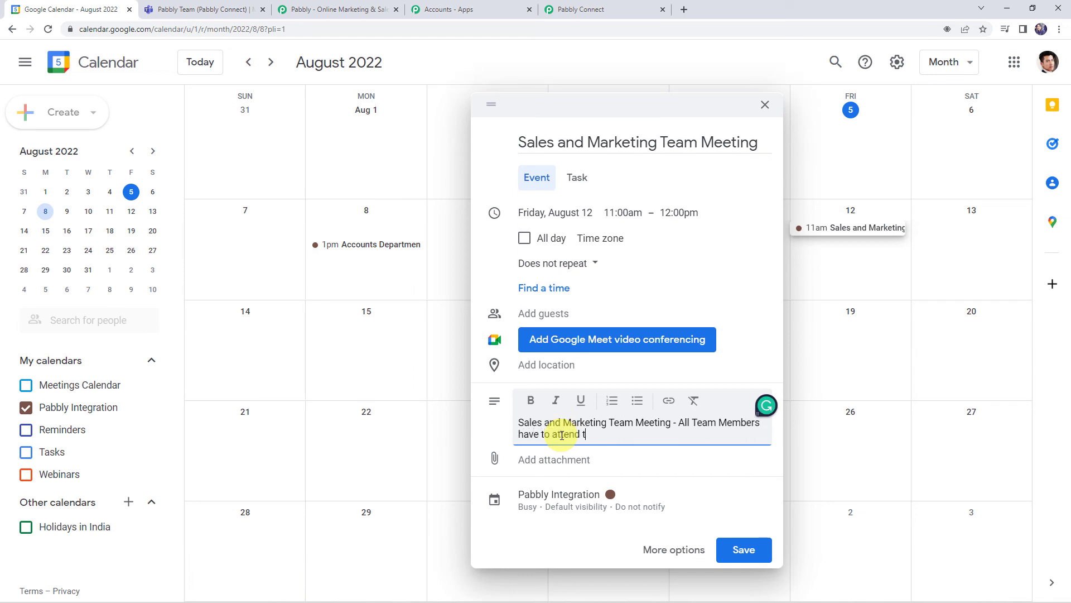
text(he meeting.)
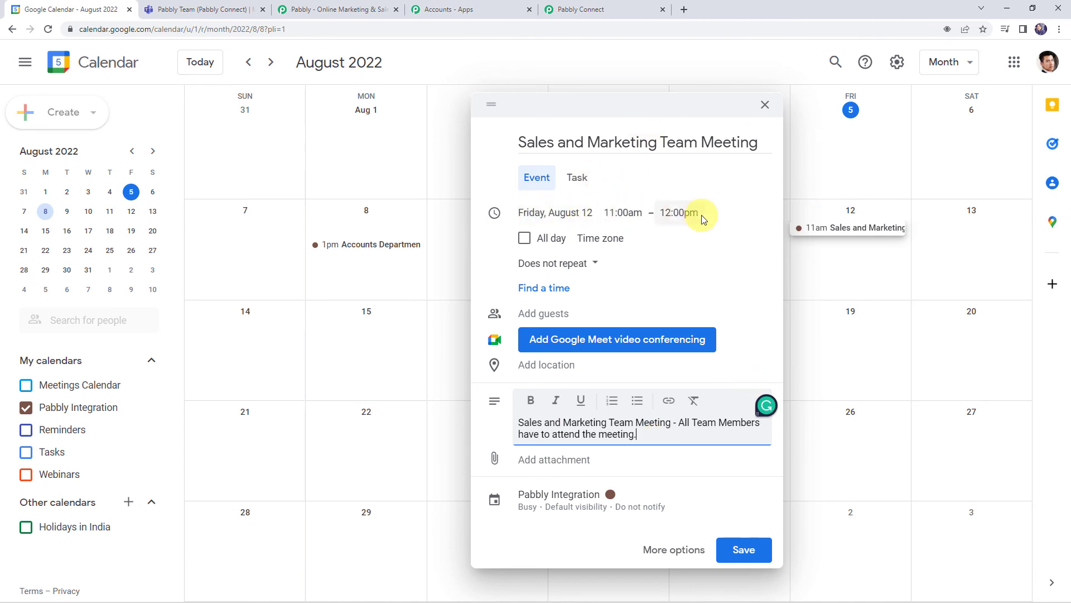
click(735, 550)
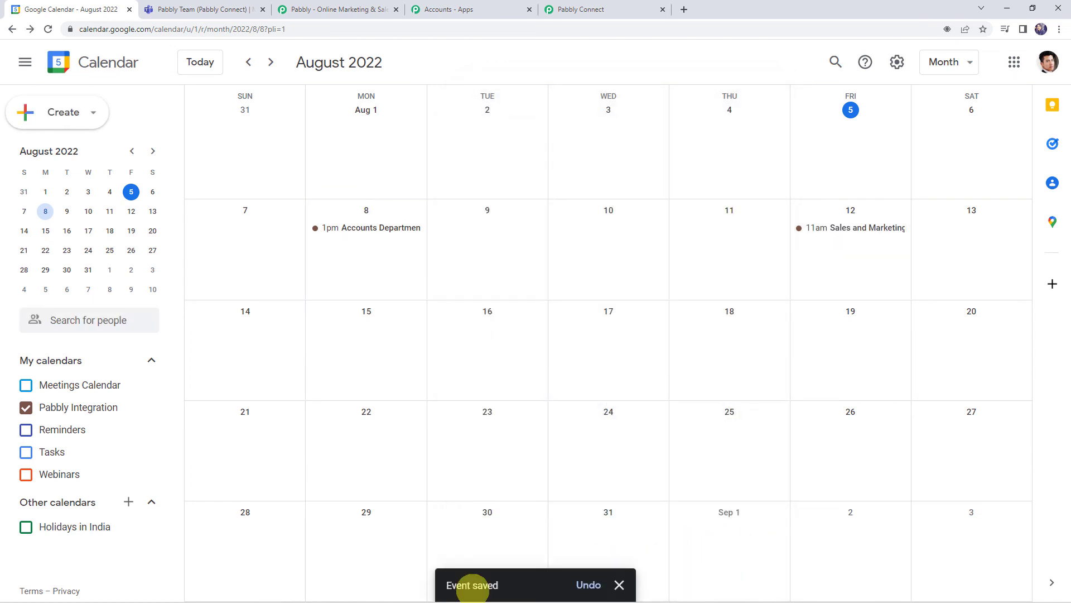
Switch to Microsoft Teams and check the Pabbly Team channel for the new event's name, date and description
click(211, 4)
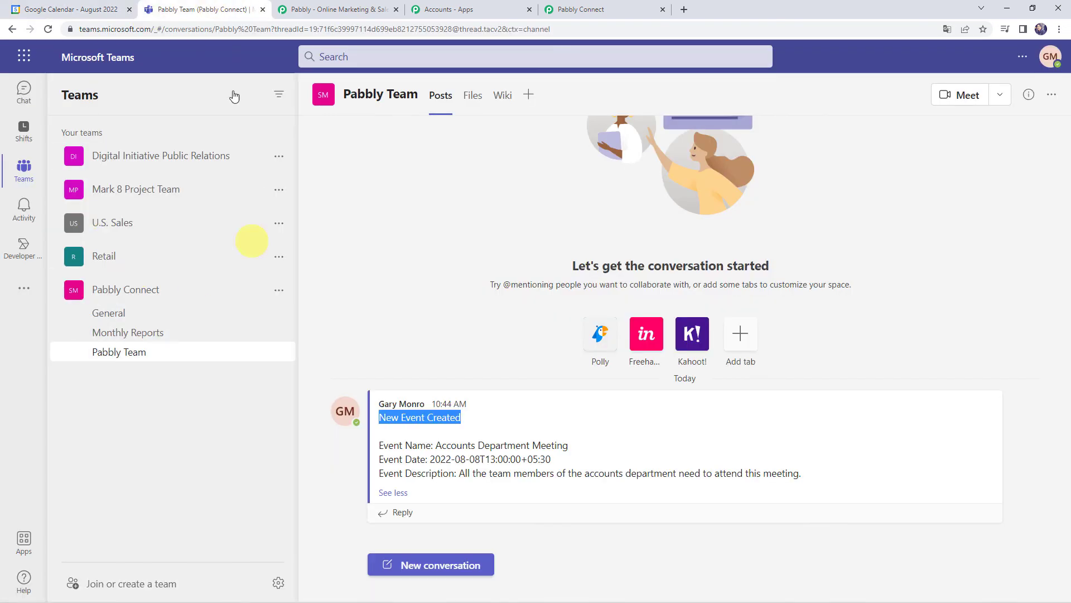
click(45, 36)
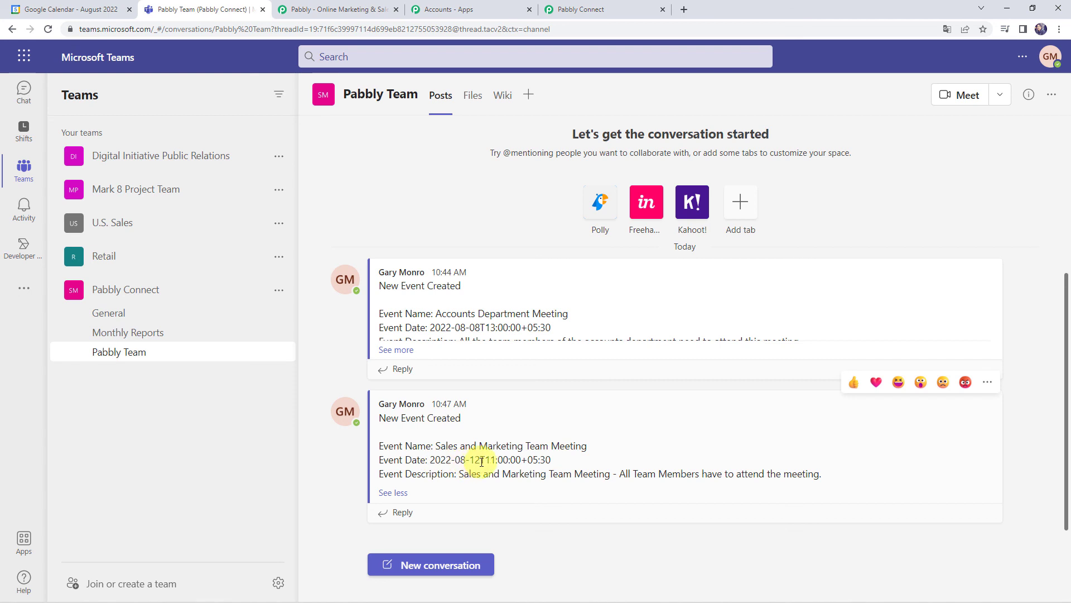
drag(387, 473, 822, 474)
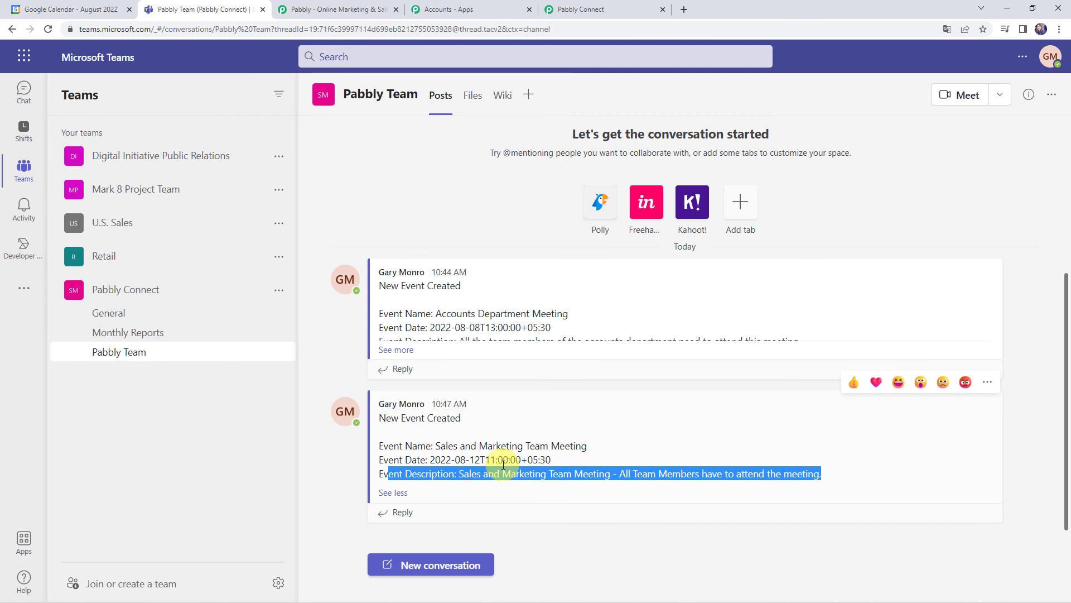
Return to Pabbly Connect and collapse the Google Calendar trigger and Microsoft Teams action to show the whole workflow
click(574, 4)
scroll(175, 222, up, 5)
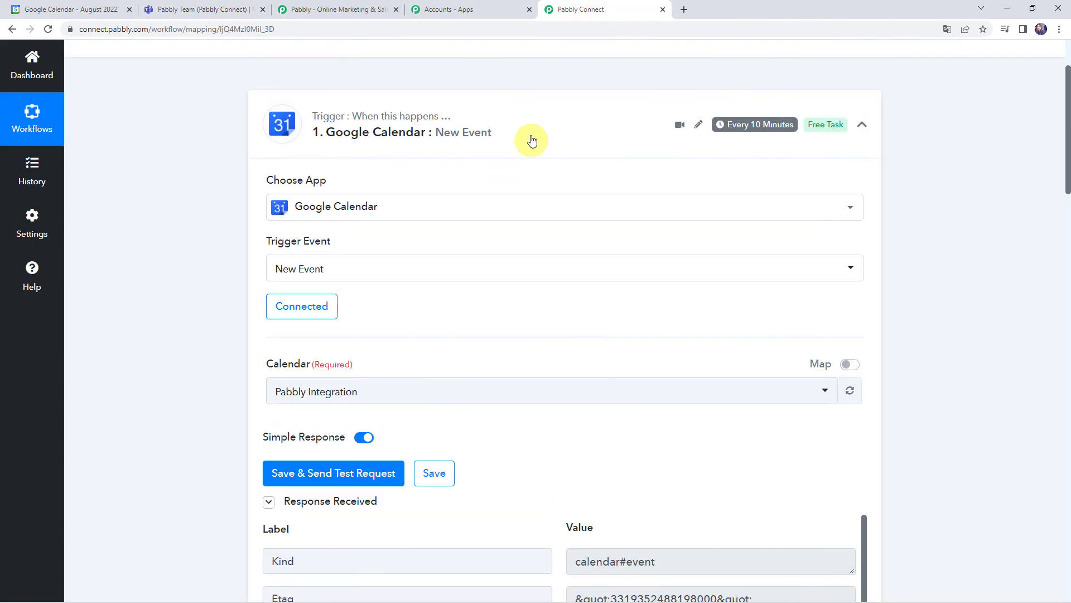
click(519, 133)
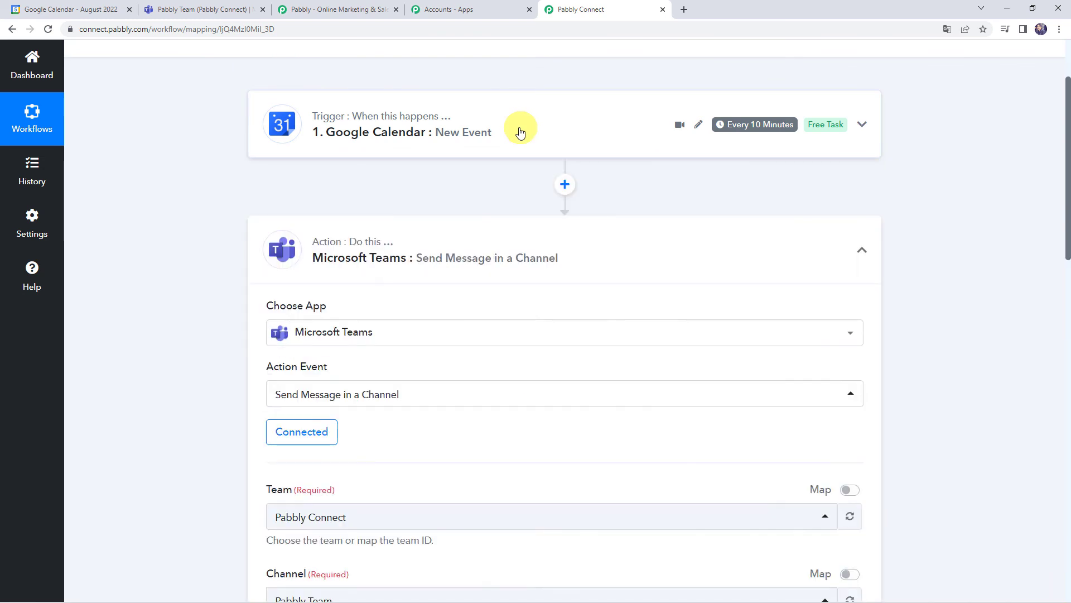
click(544, 239)
scroll(470, 330, up, 2)
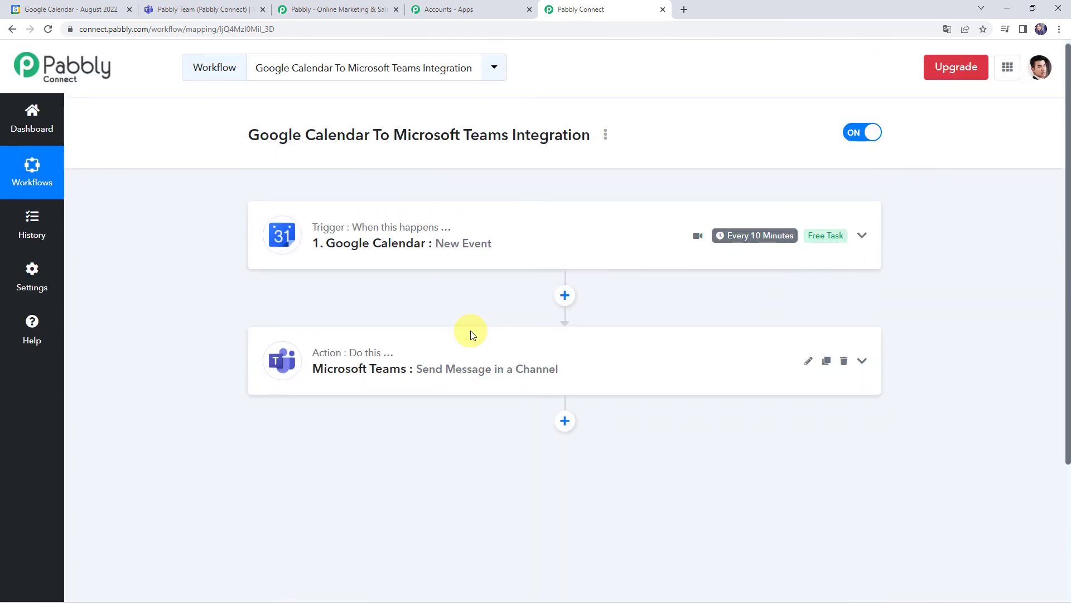